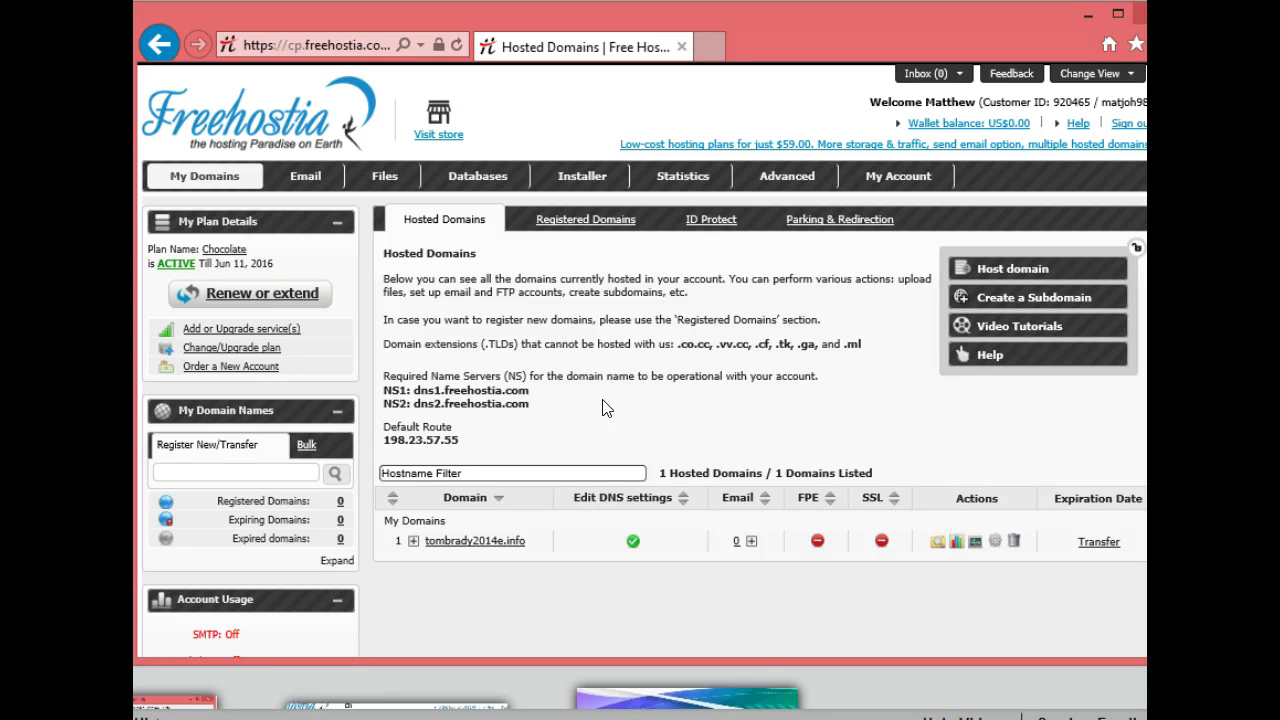
Delete the WordPress installation from Installed Applications, confirming with OK.
mouse_move(580, 183)
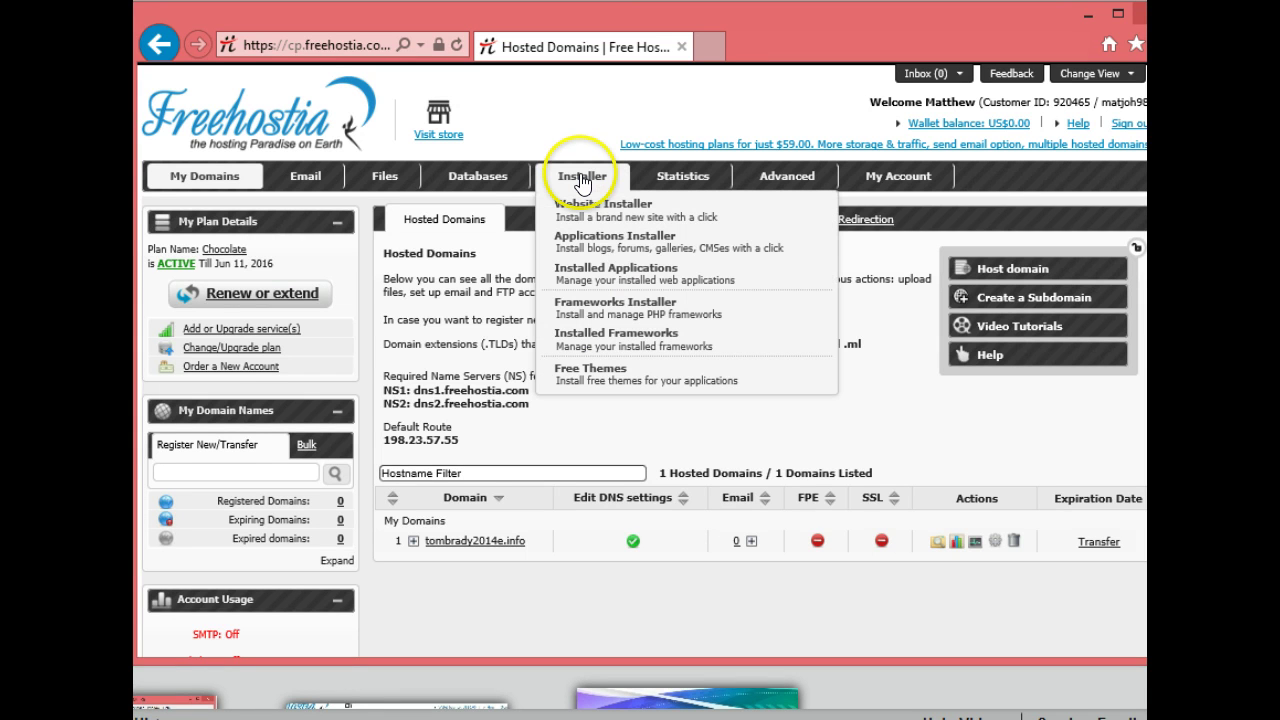
click(598, 280)
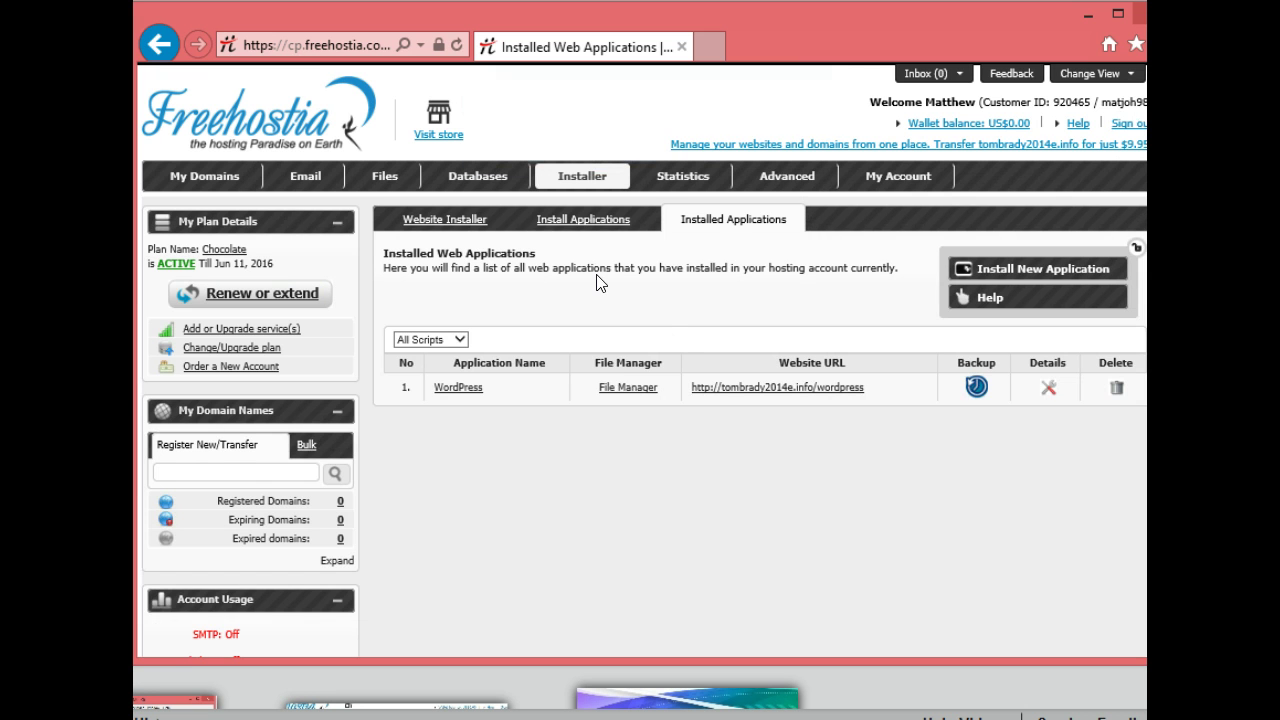
click(656, 414)
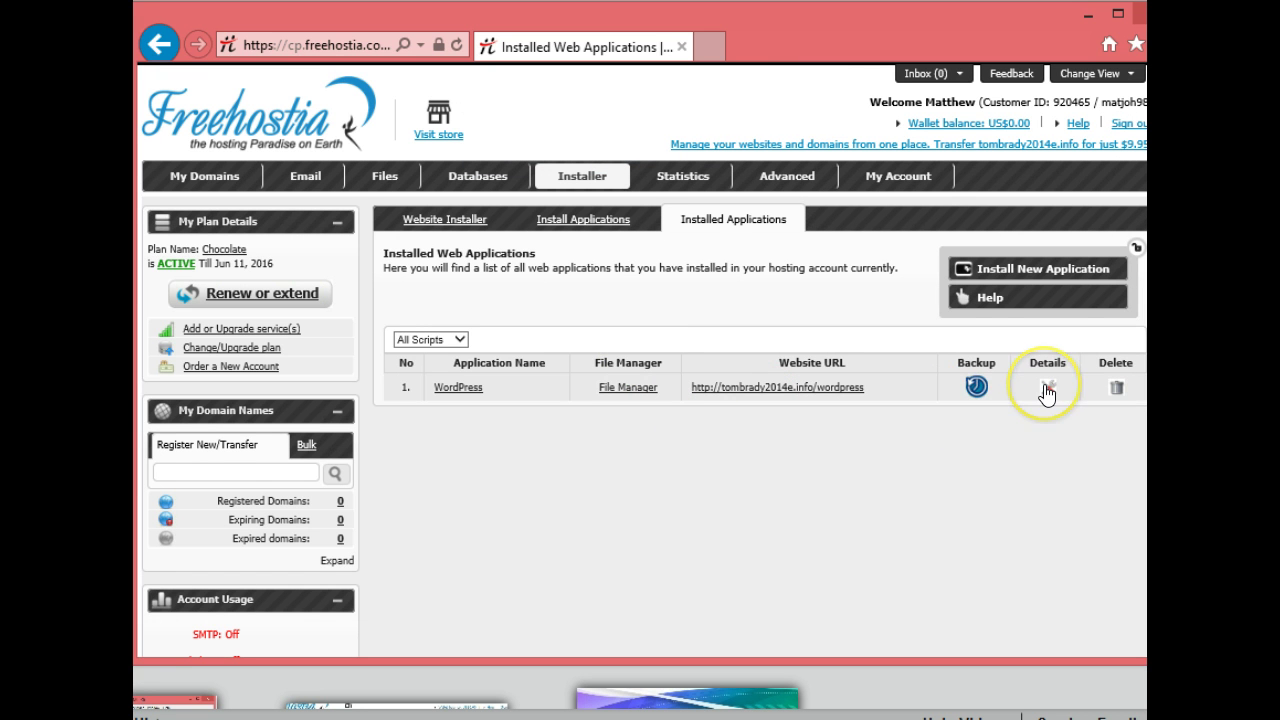
click(1116, 388)
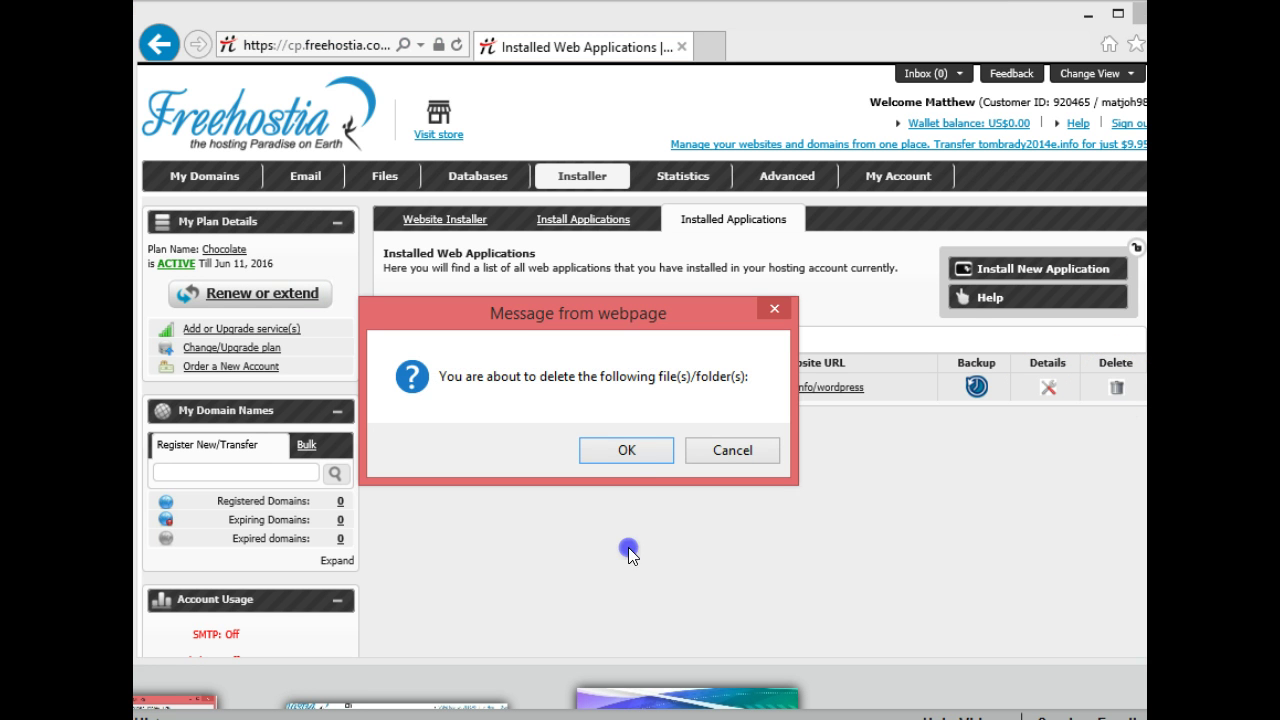
click(633, 461)
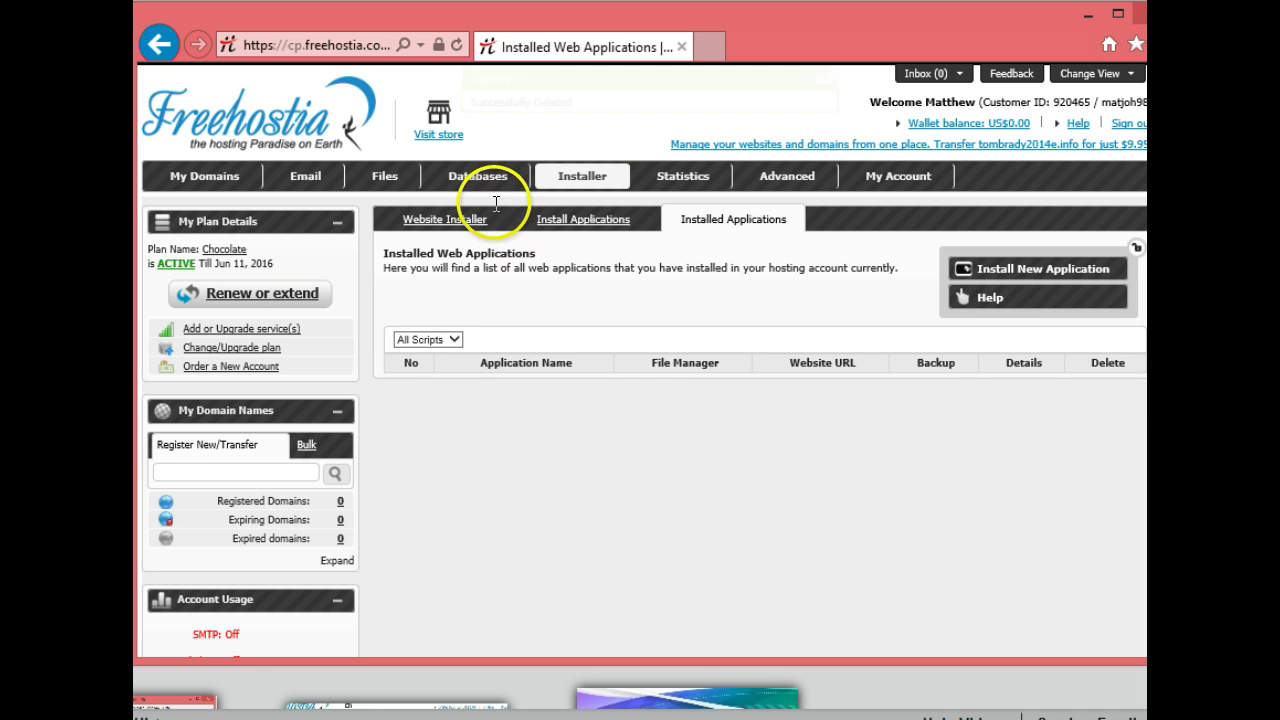
Delete the only database on the MySQL Databases page and confirm.
mouse_move(493, 195)
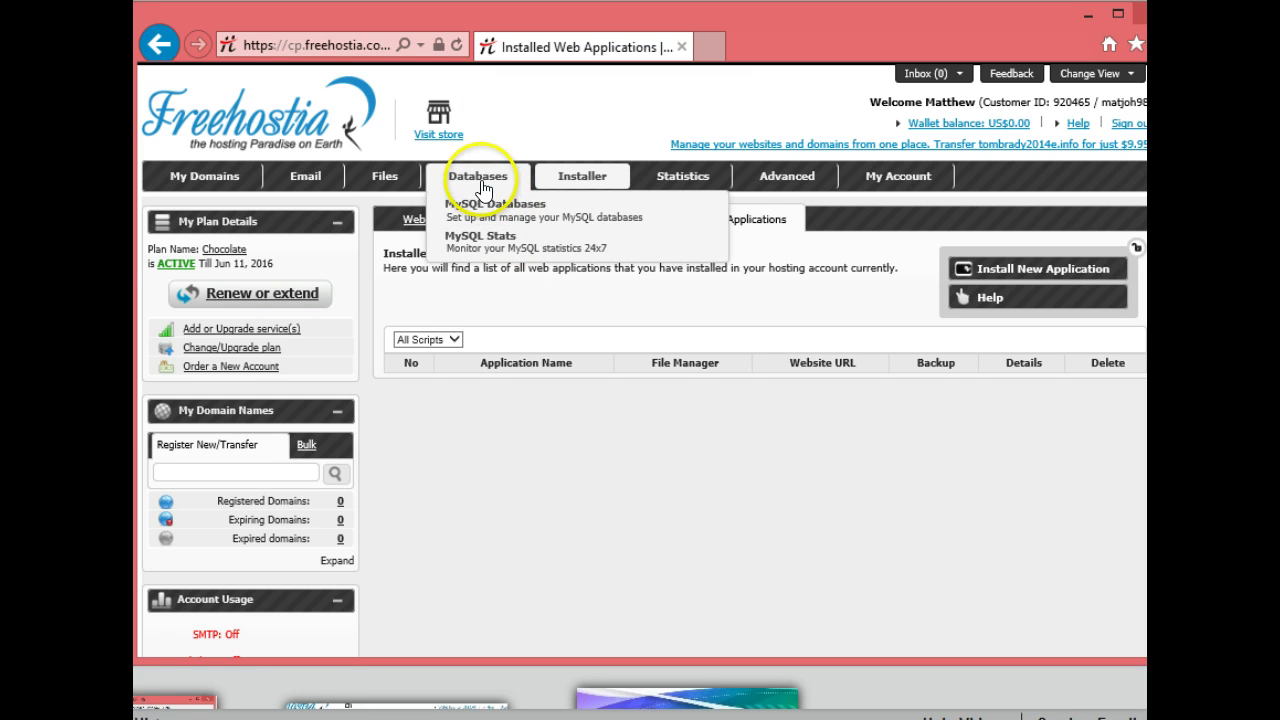
click(474, 210)
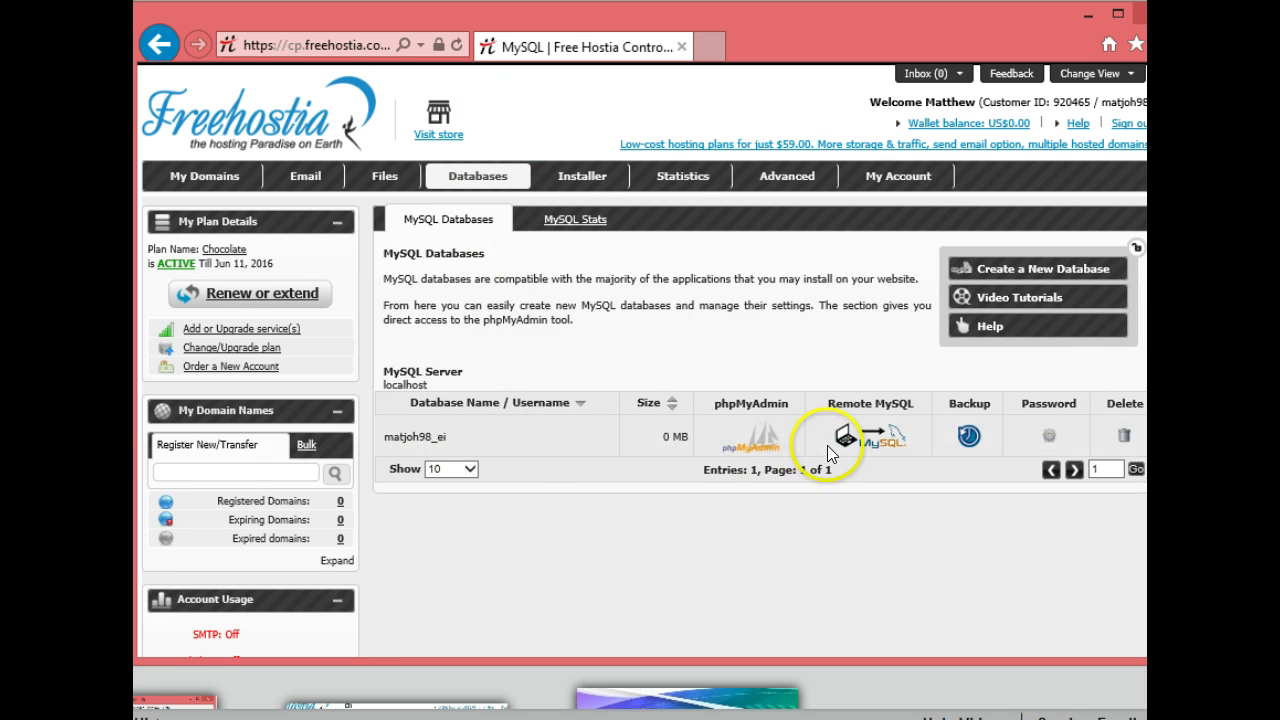
click(1124, 436)
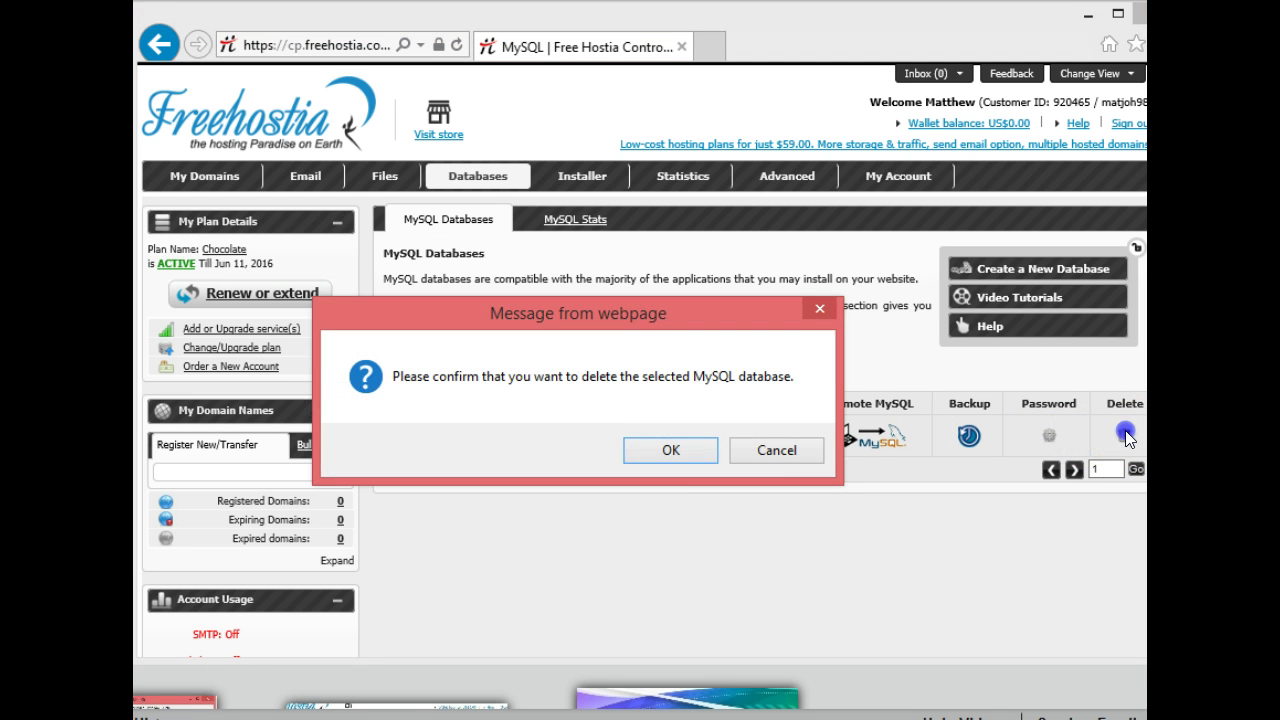
click(667, 450)
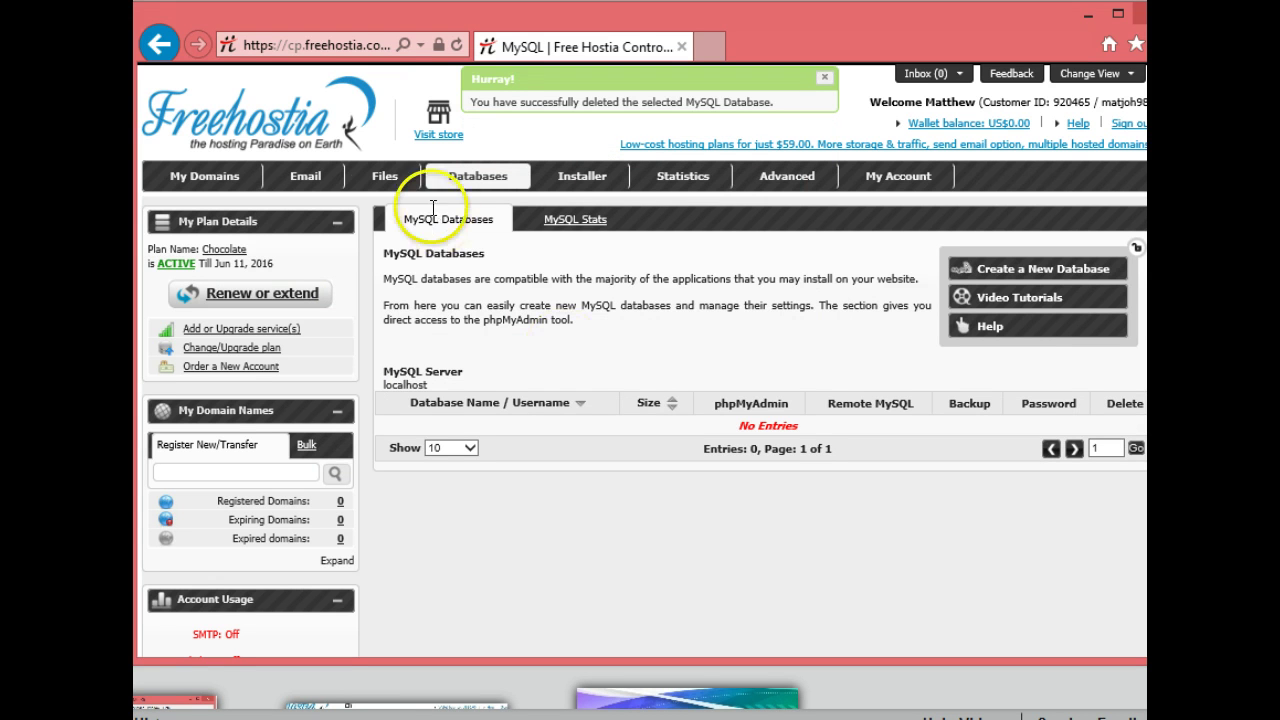
In File Manager, open the tombrady2014e.info folder and begin creating a new folder there.
mouse_move(382, 182)
click(384, 208)
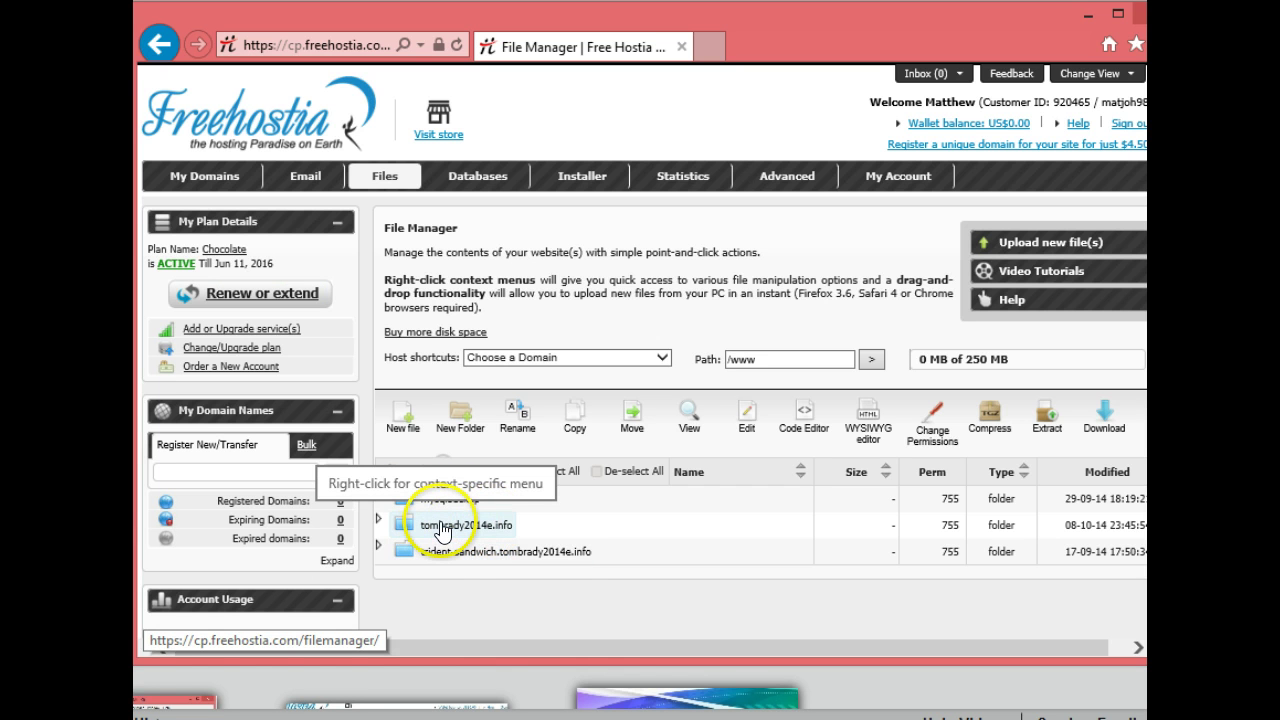
double_click(440, 527)
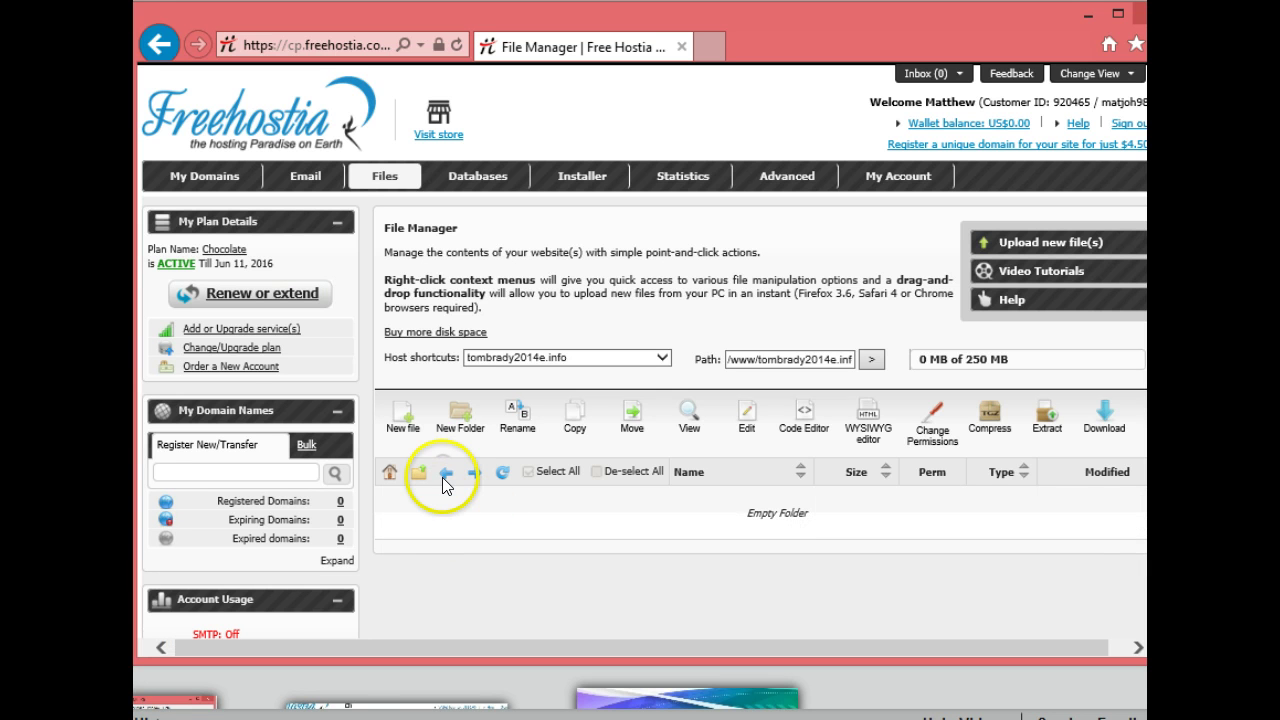
click(443, 475)
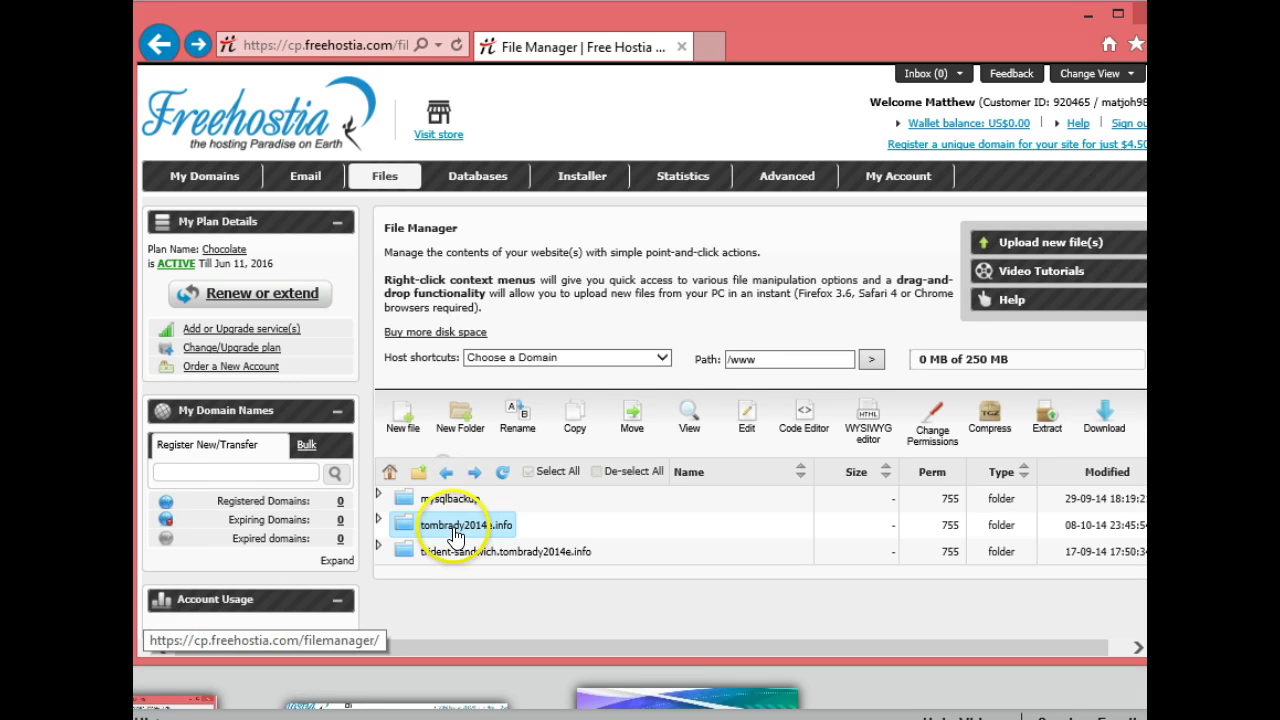
click(379, 519)
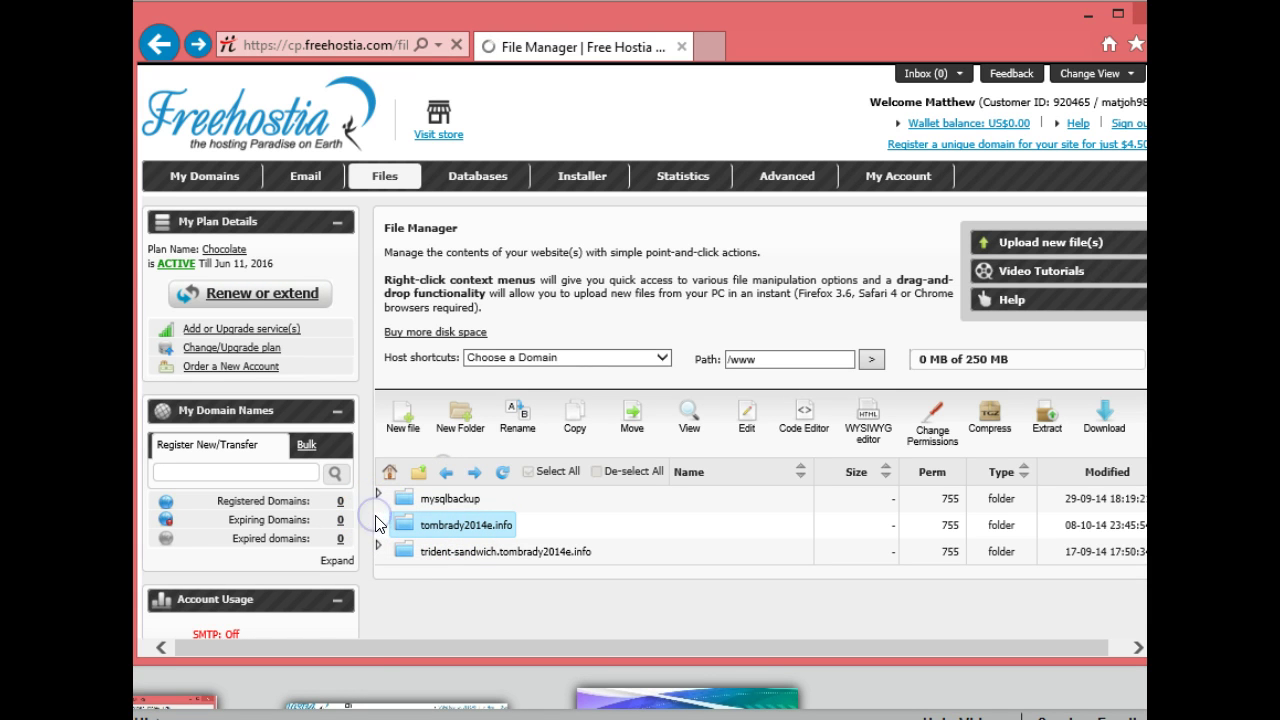
click(437, 528)
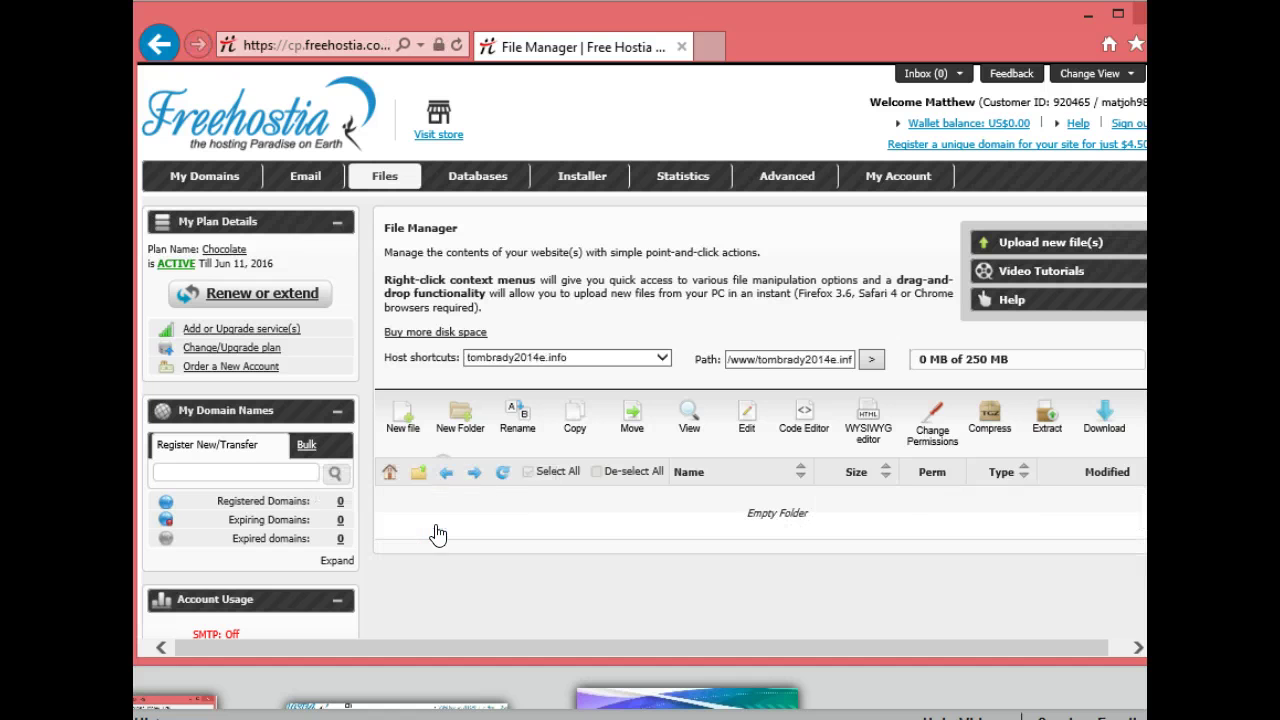
click(458, 421)
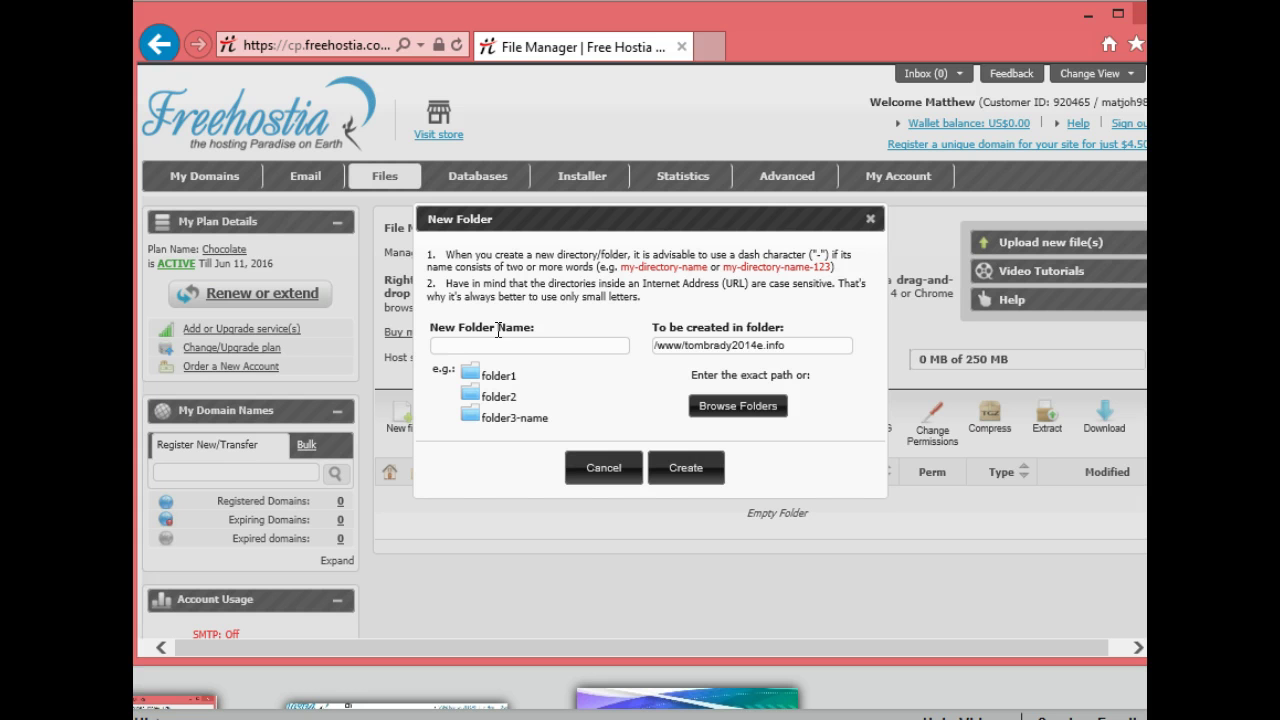
Create a folder named 'wordpress' in tombrady2014e.info.
click(493, 344)
text(wordpress)
click(674, 467)
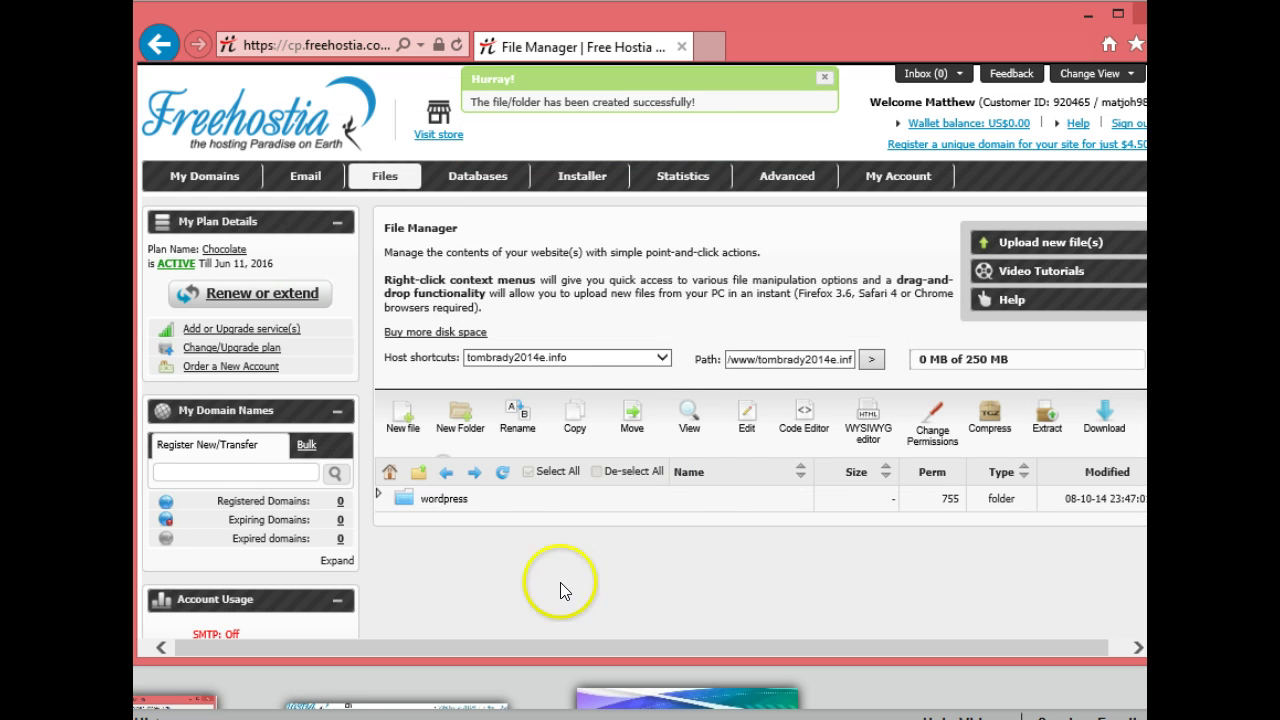
Delete the wordpress folder again, confirming with OK.
click(430, 503)
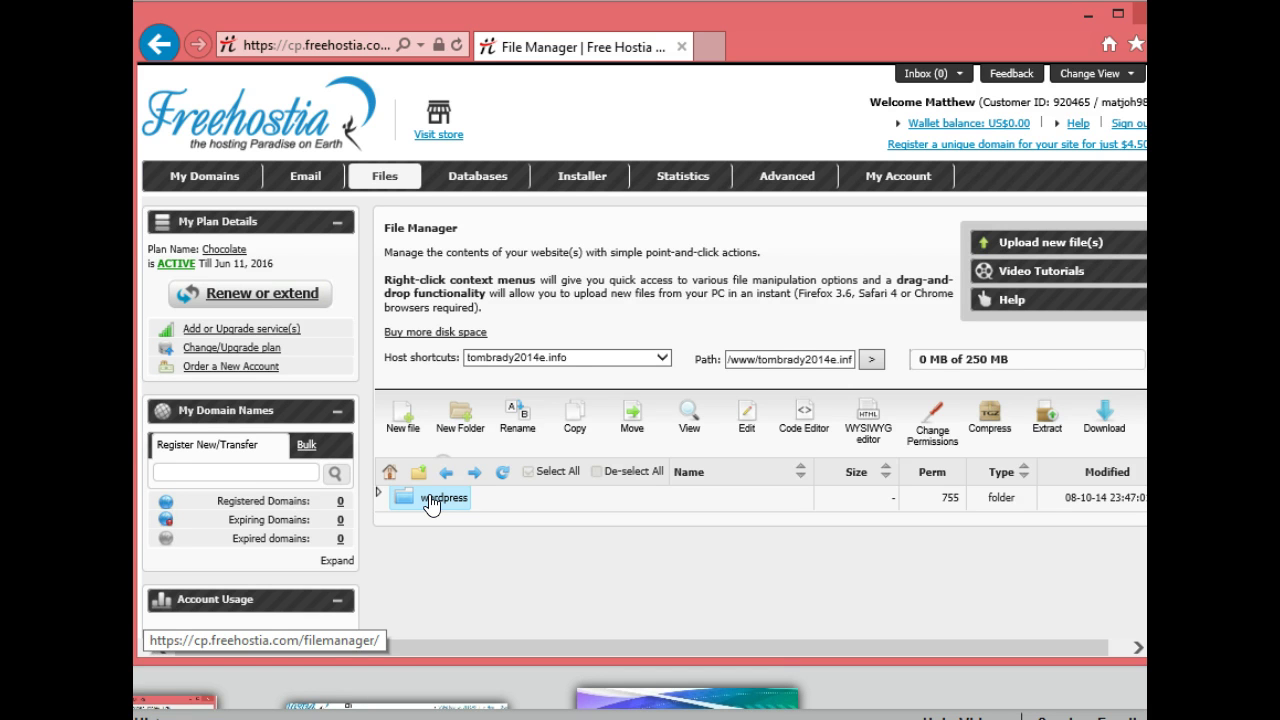
key(Delete)
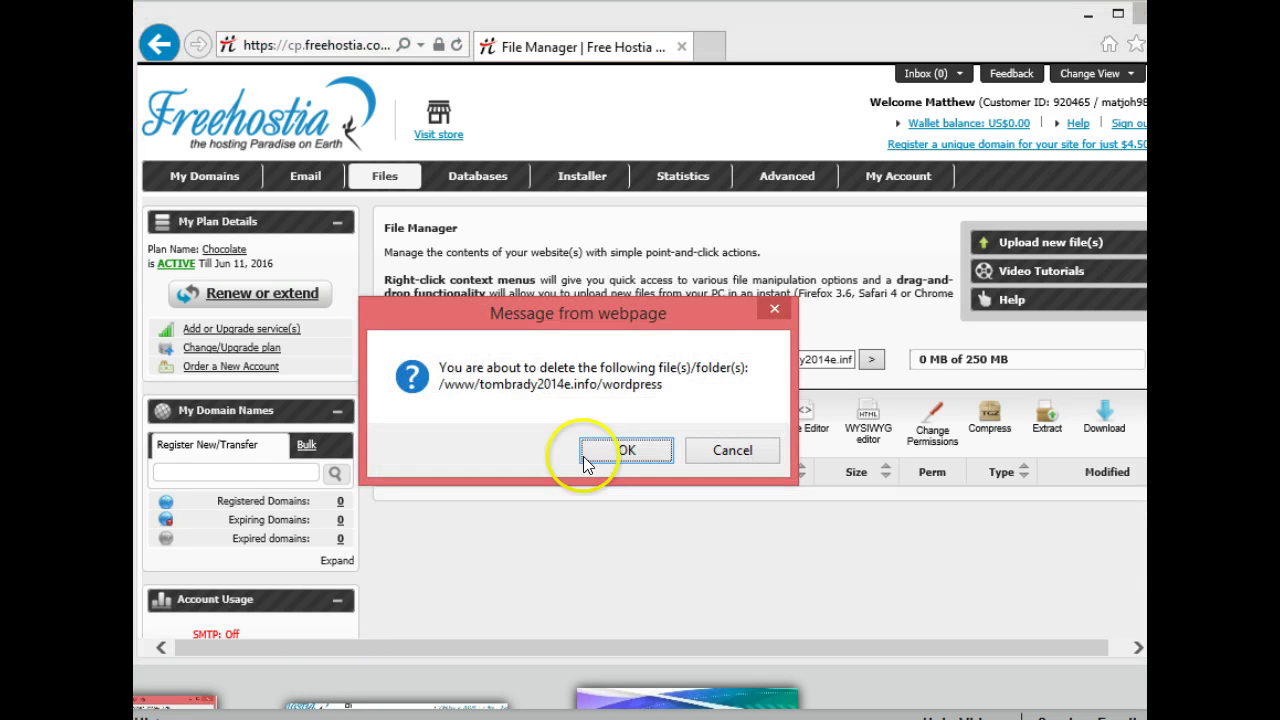
click(597, 450)
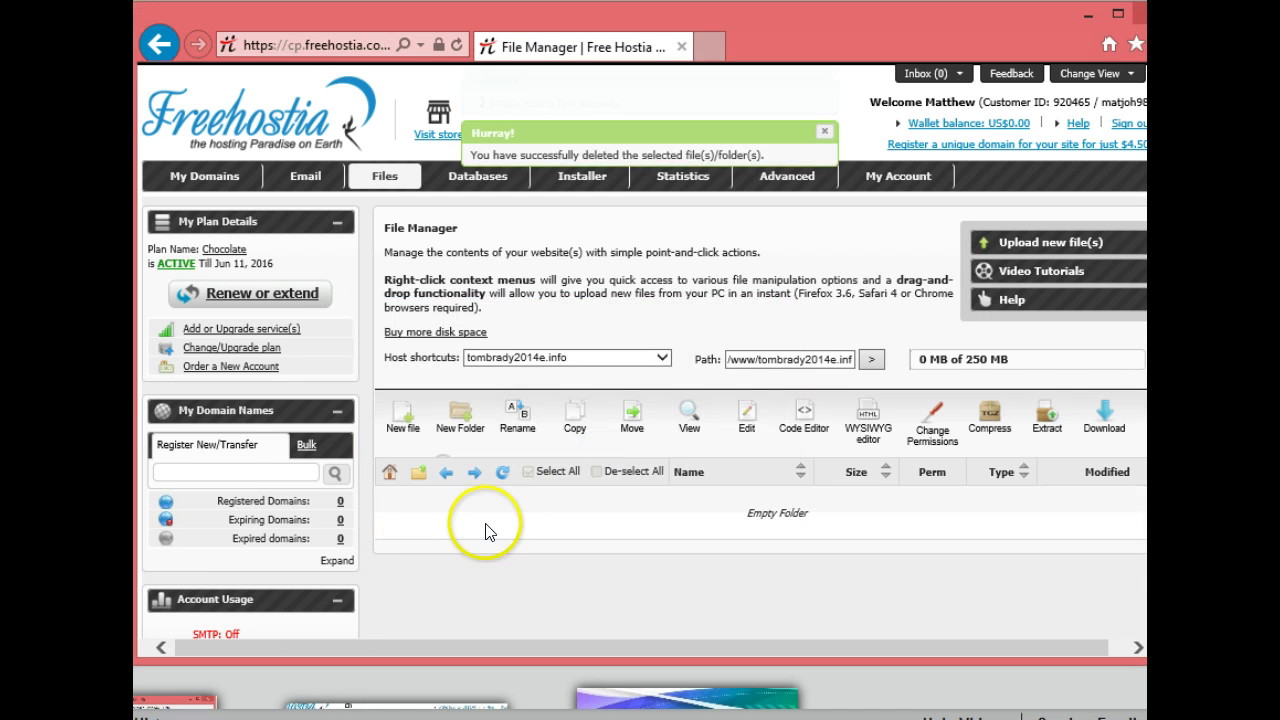
Go up to /www and select the tombrady2014e.info folder.
click(446, 474)
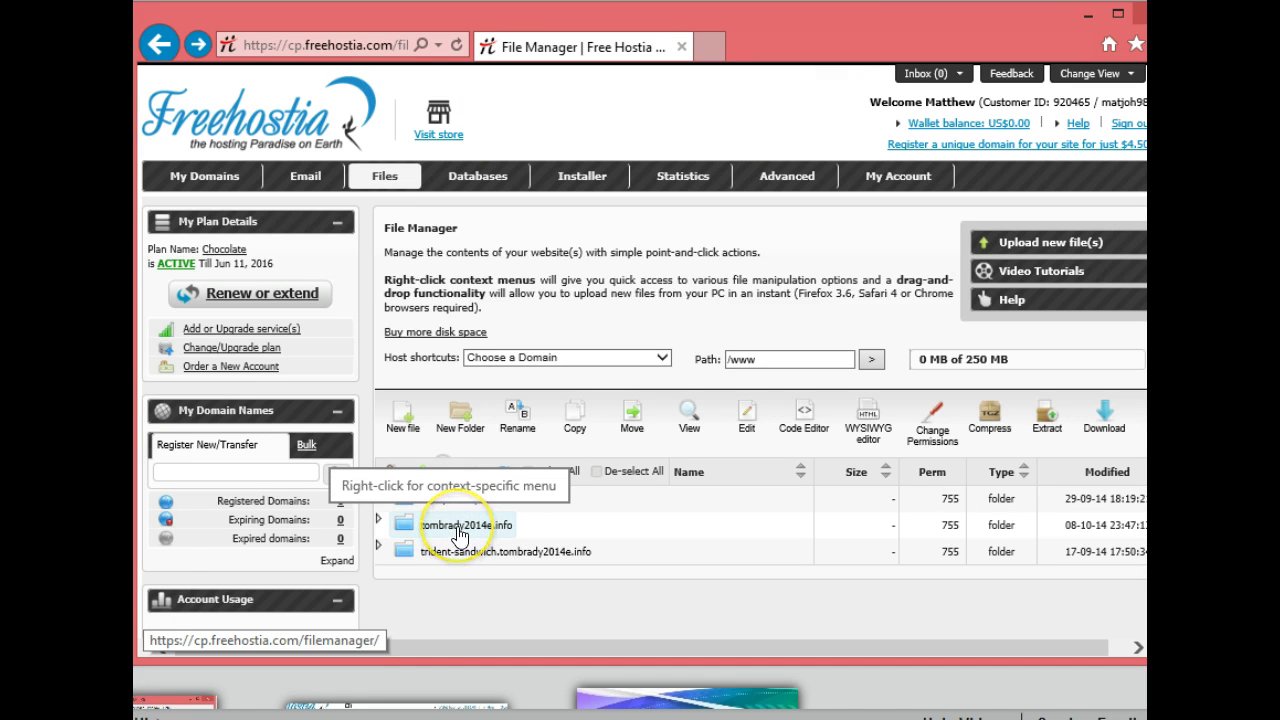
click(458, 532)
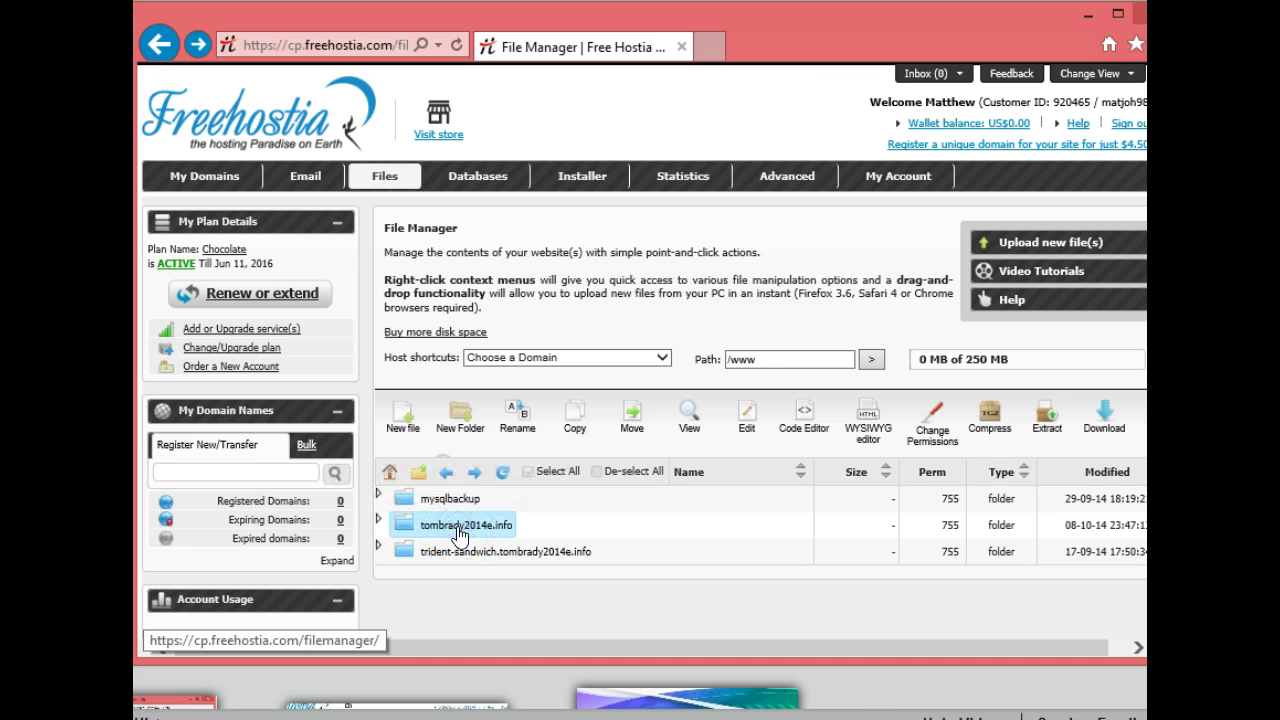
mouse_move(387, 180)
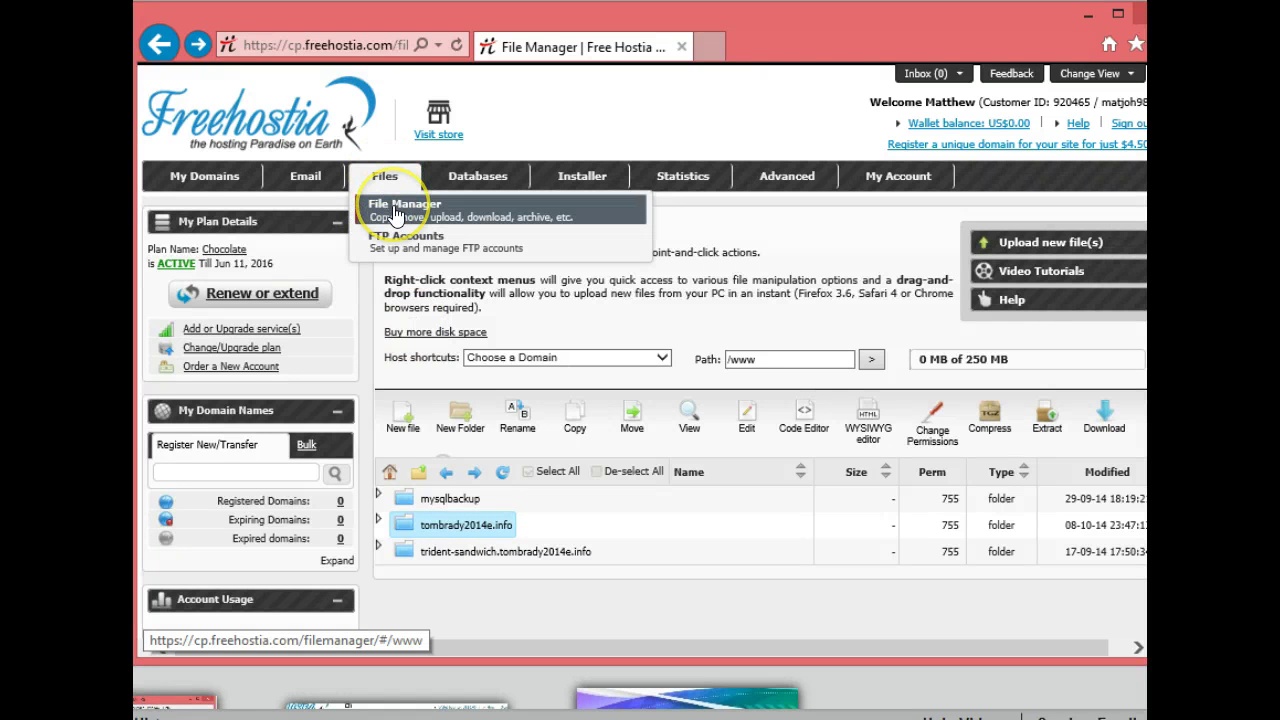
mouse_move(480, 170)
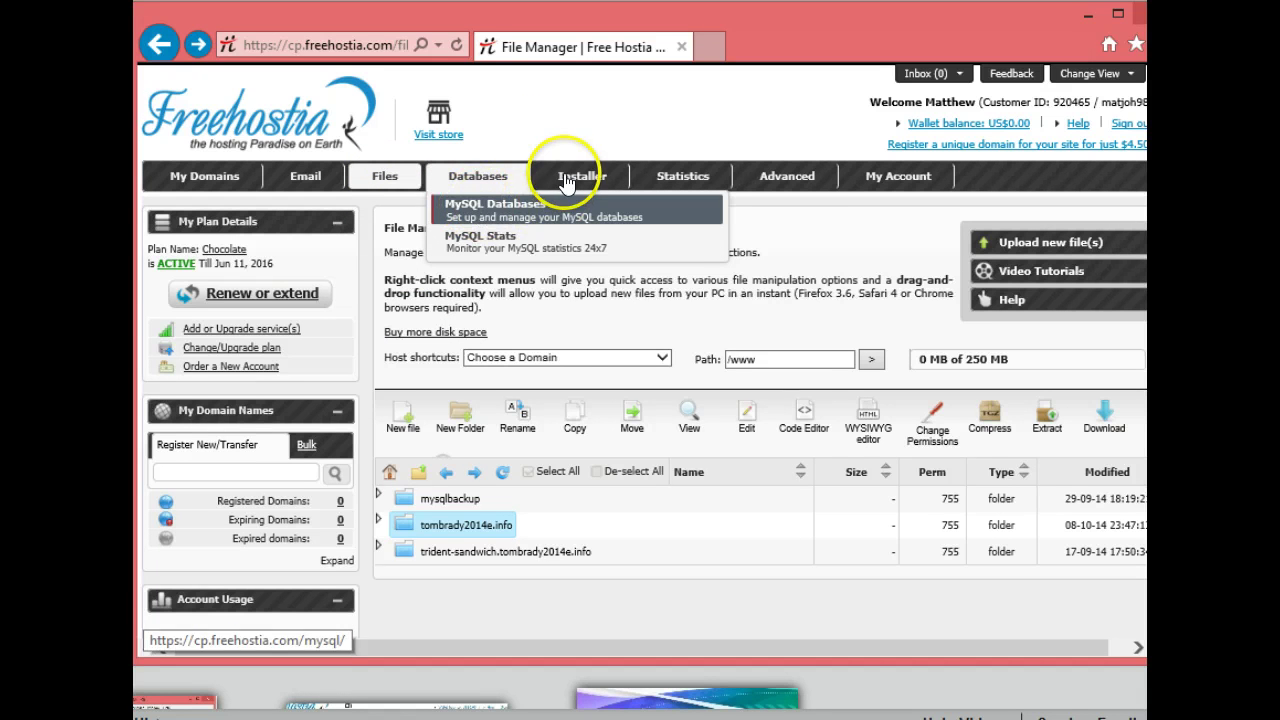
mouse_move(565, 180)
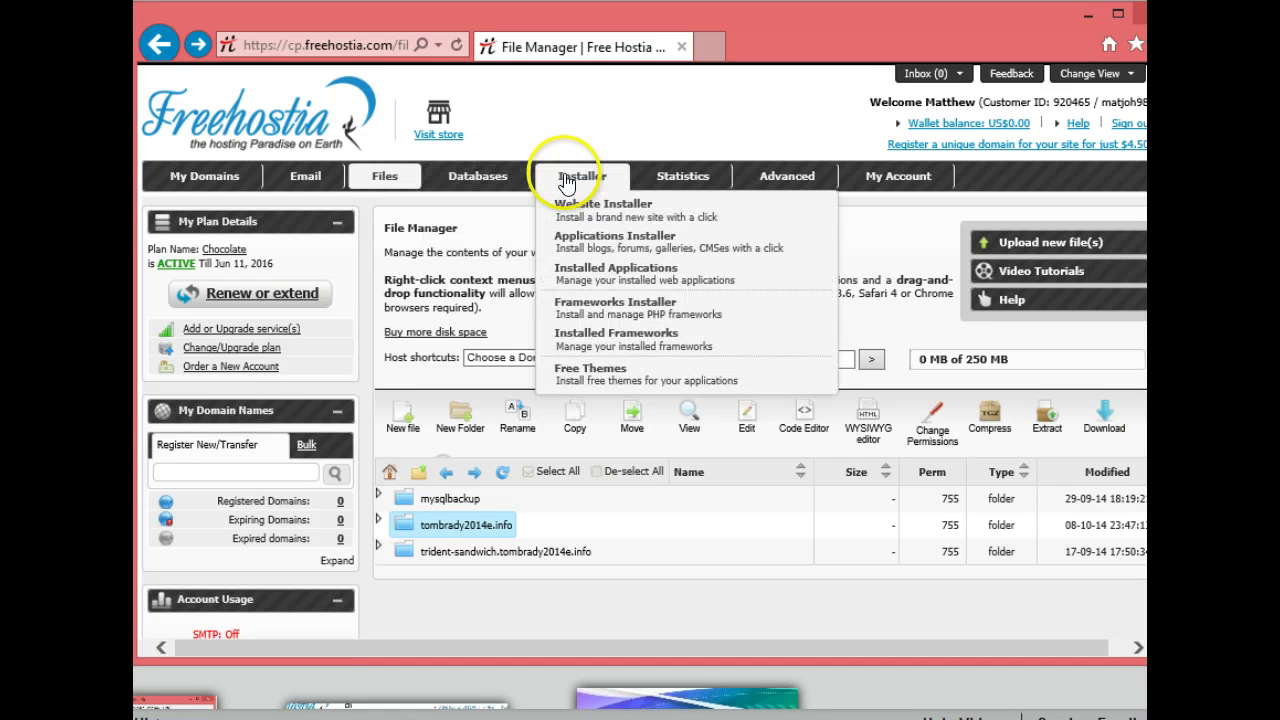
Start a WordPress install from the installer and enter and confirm the admin password.
click(588, 244)
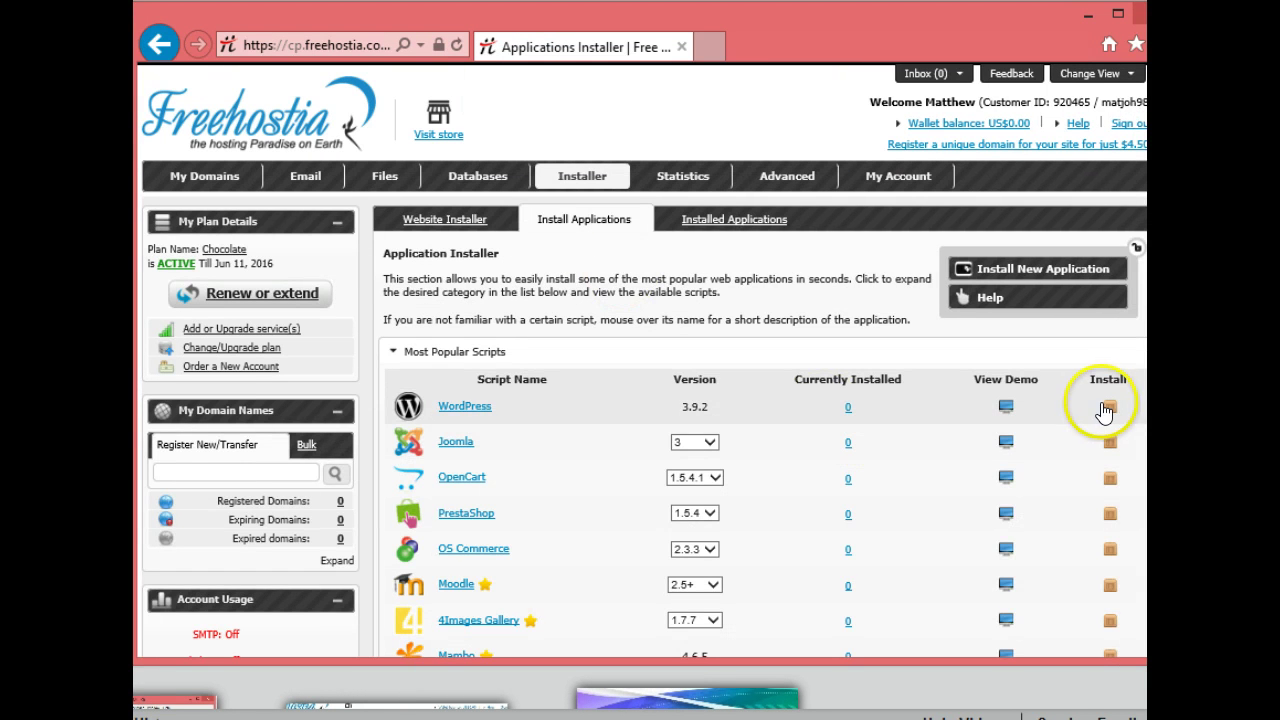
click(1106, 410)
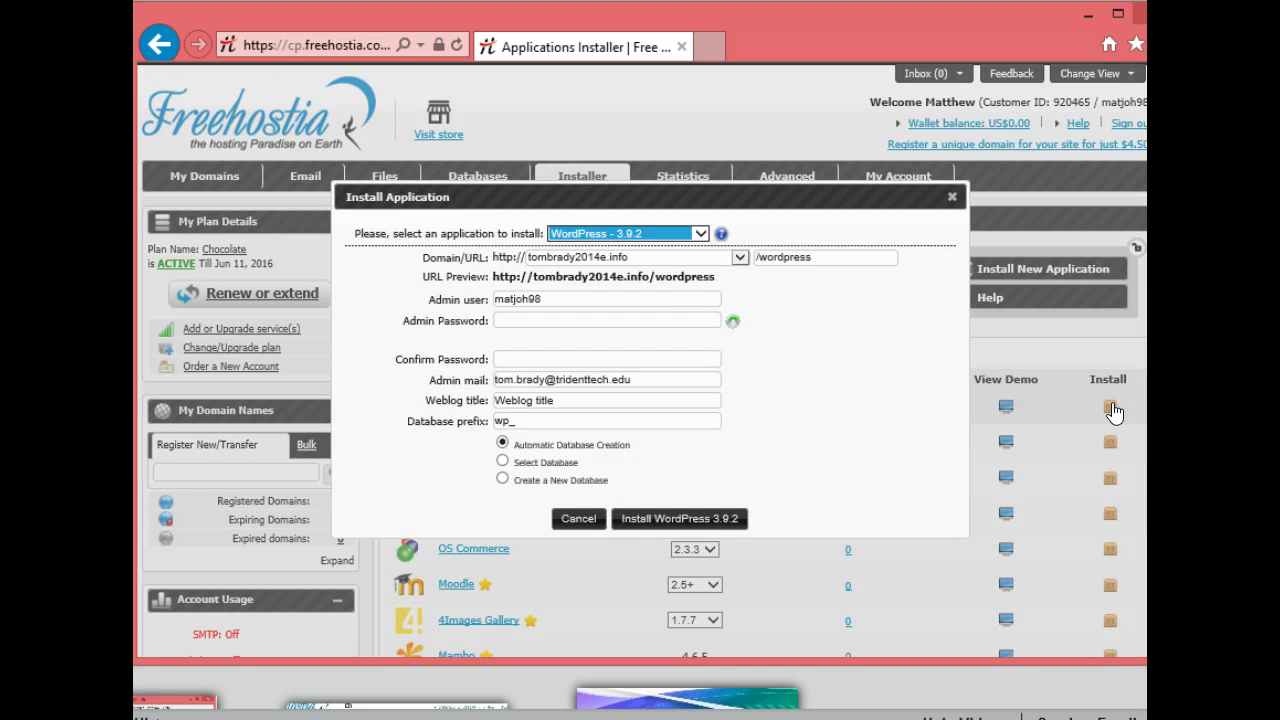
click(554, 320)
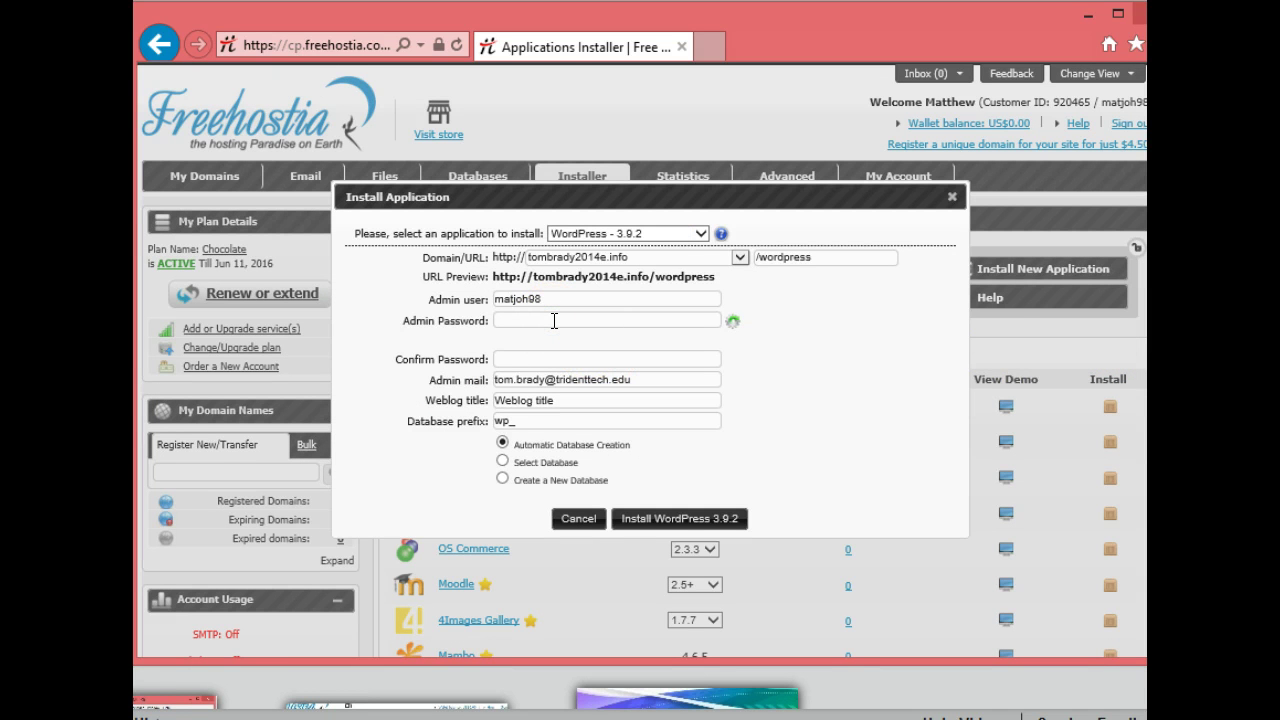
text(********)
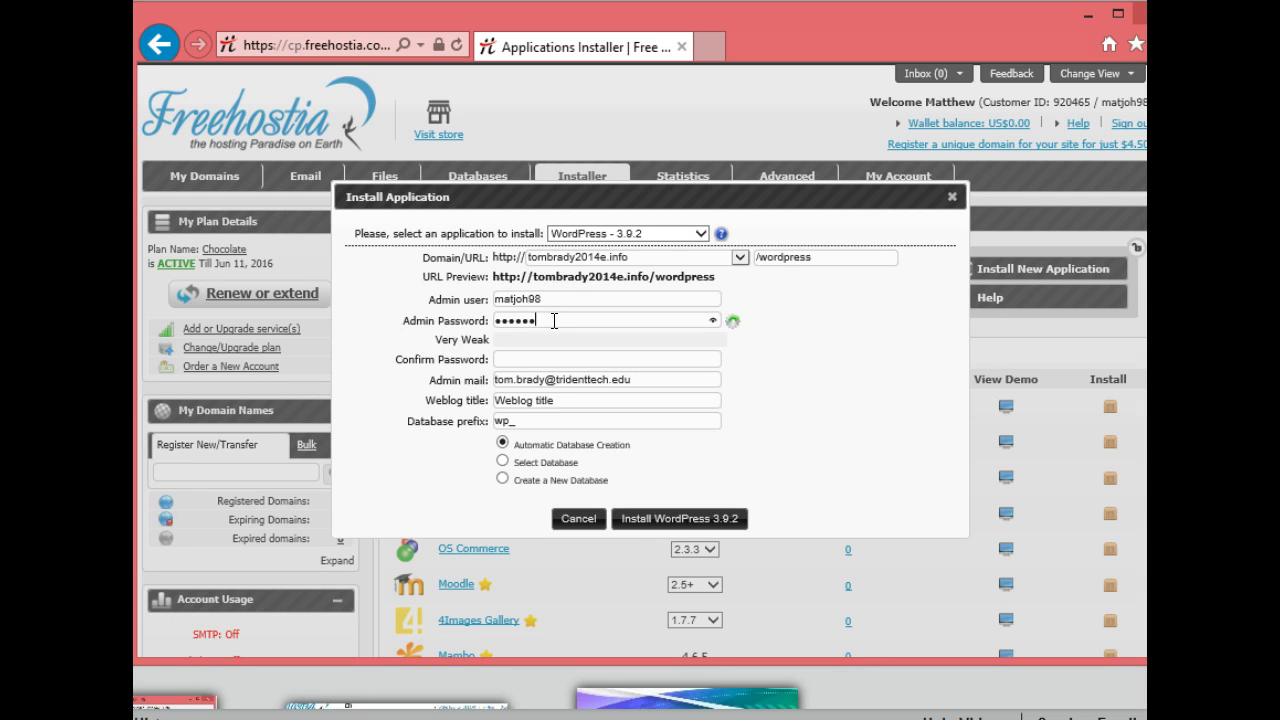
click(552, 342)
click(557, 357)
text(*********)
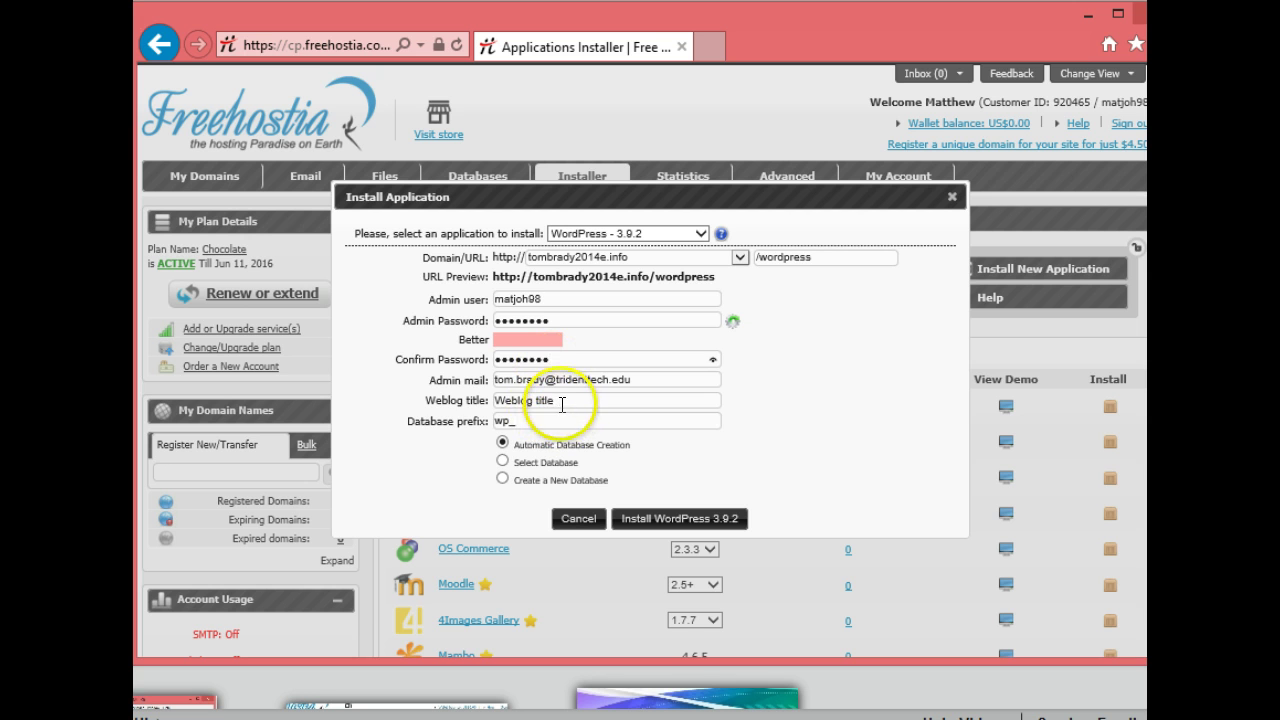
Set the weblog title to 'Sallys Hair Salon' and install WordPress 3.9.2.
drag(554, 400, 424, 413)
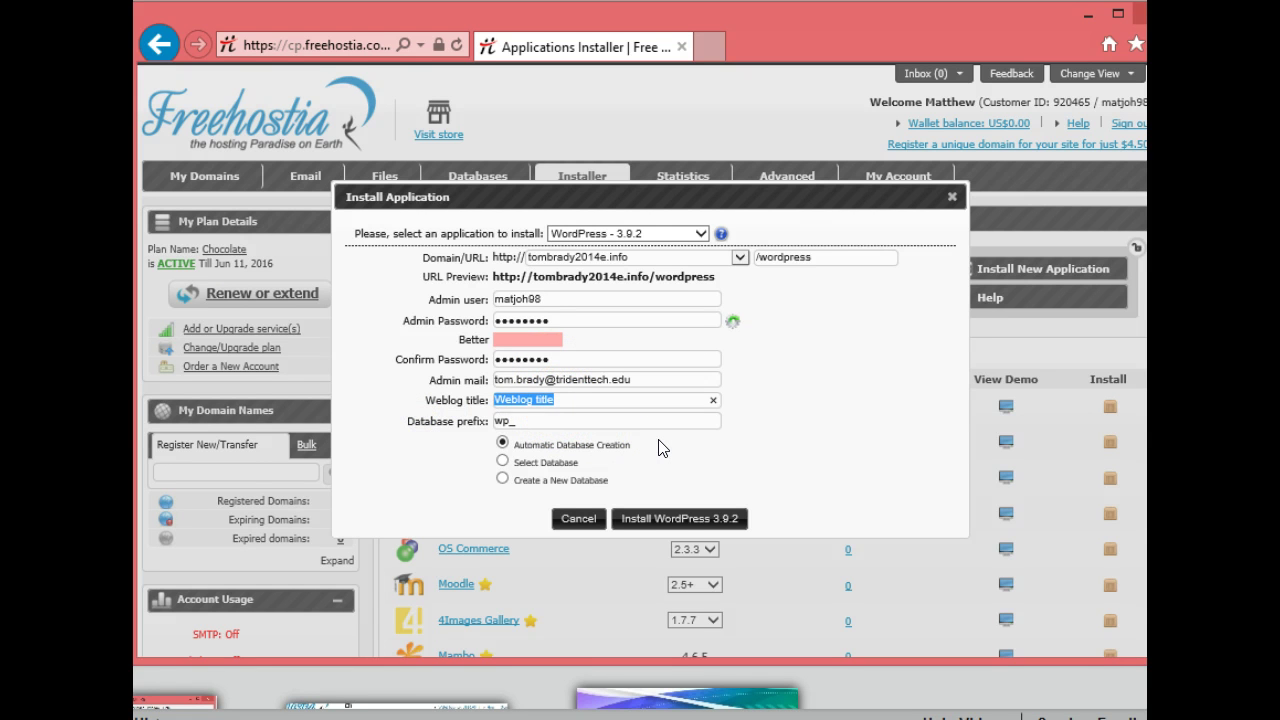
text(Sallys Hair Salon)
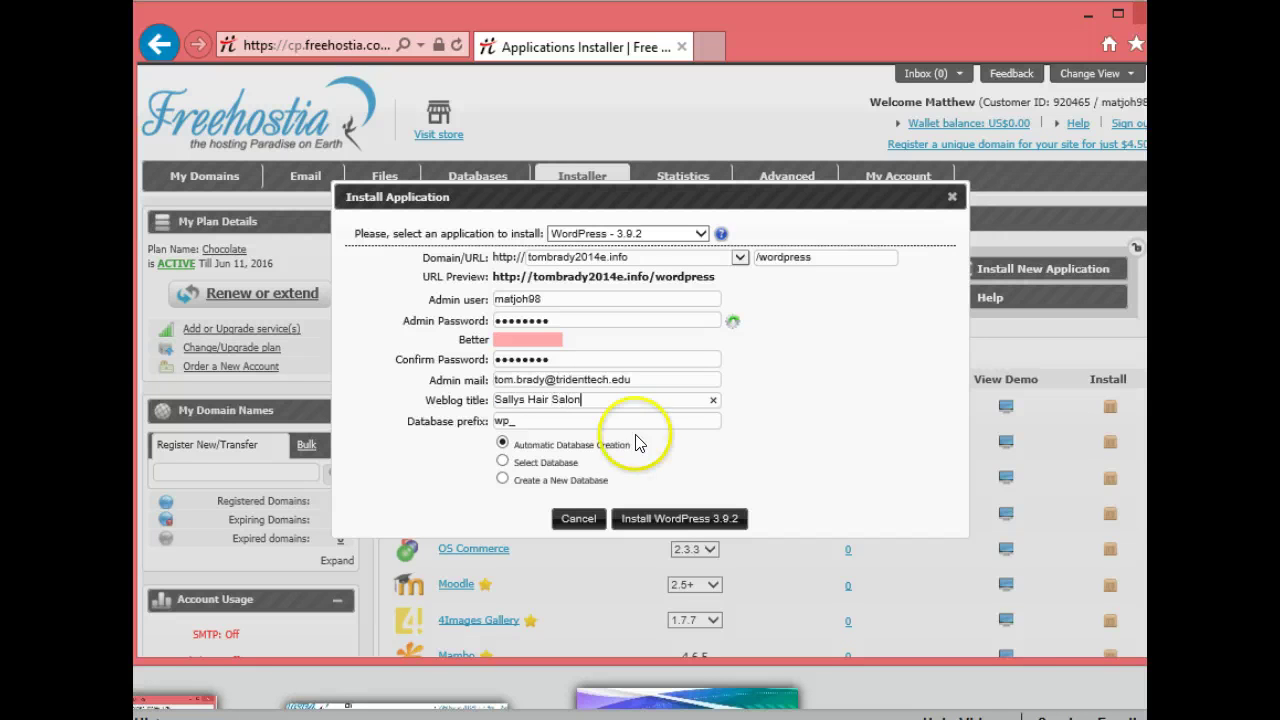
click(677, 519)
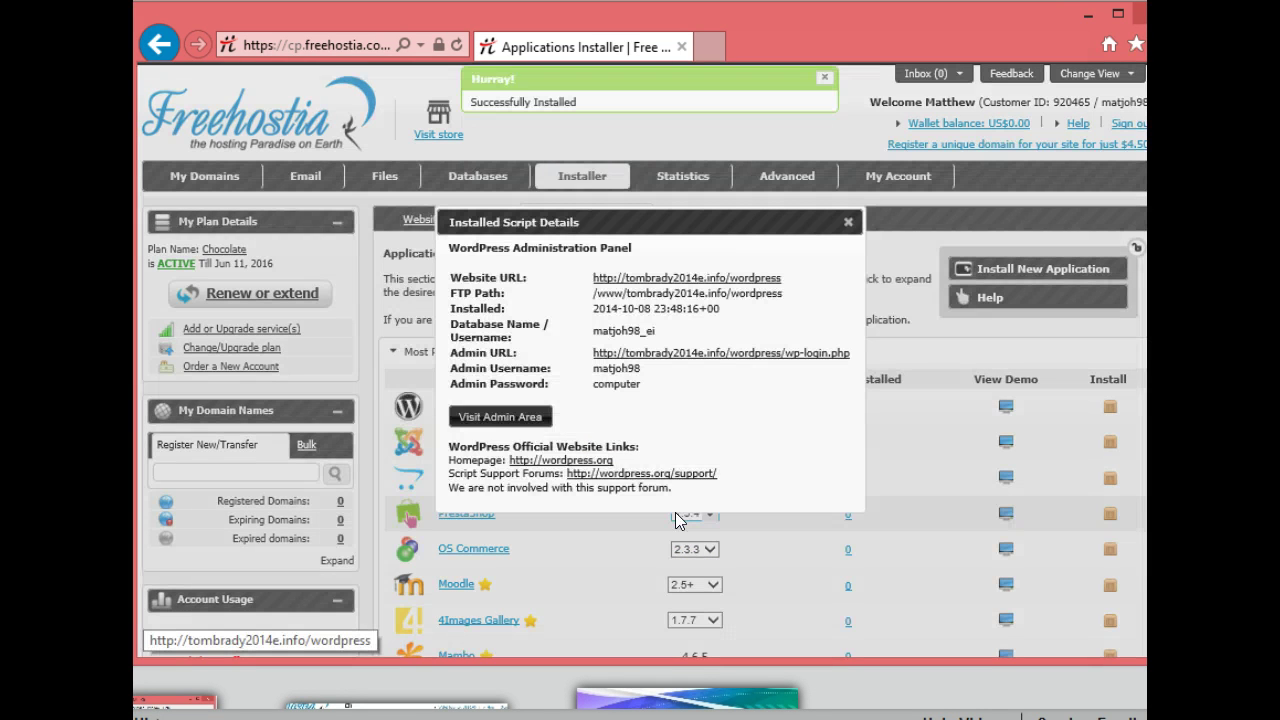
Enter the new site's admin area, go to Pages and choose Add New.
click(498, 417)
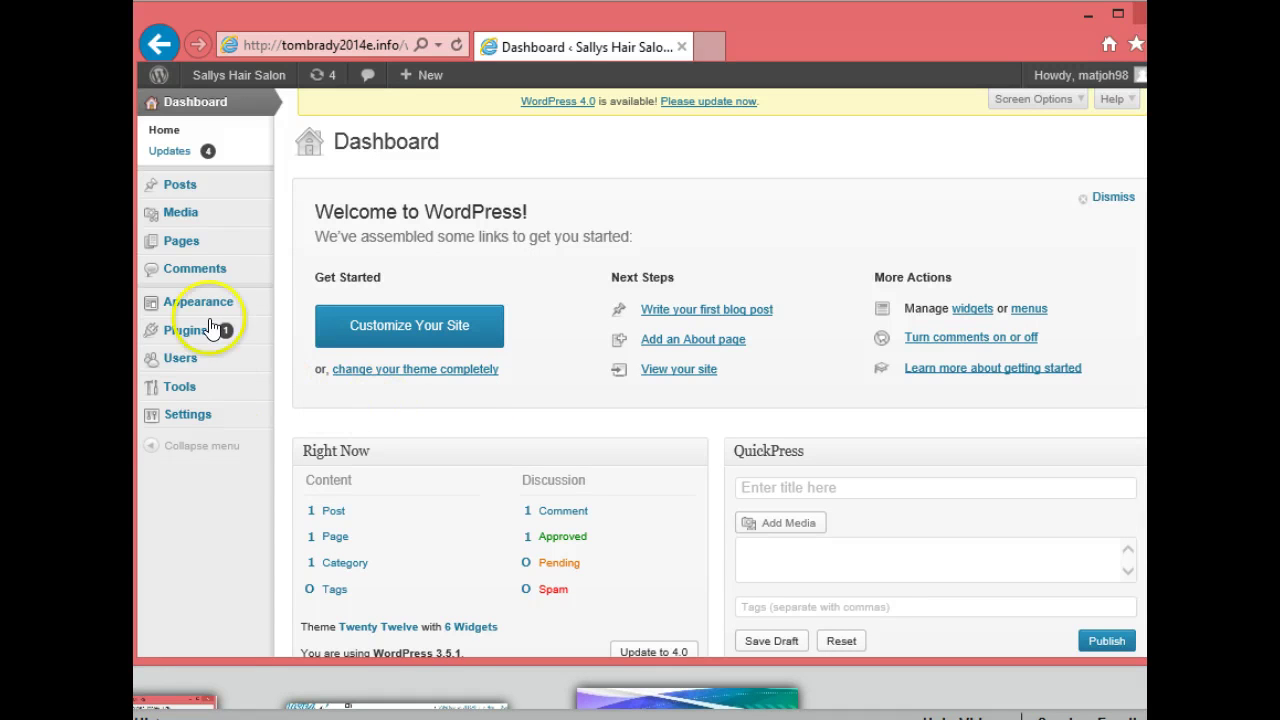
mouse_move(240, 370)
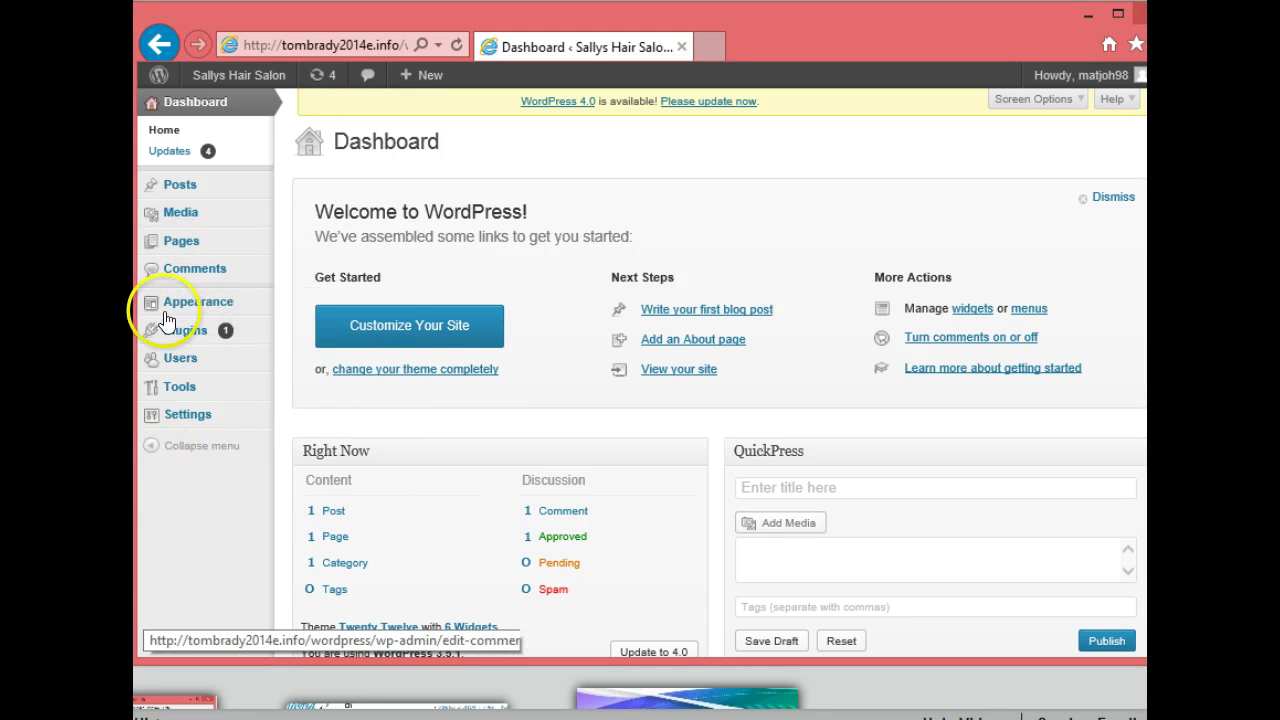
mouse_move(185, 245)
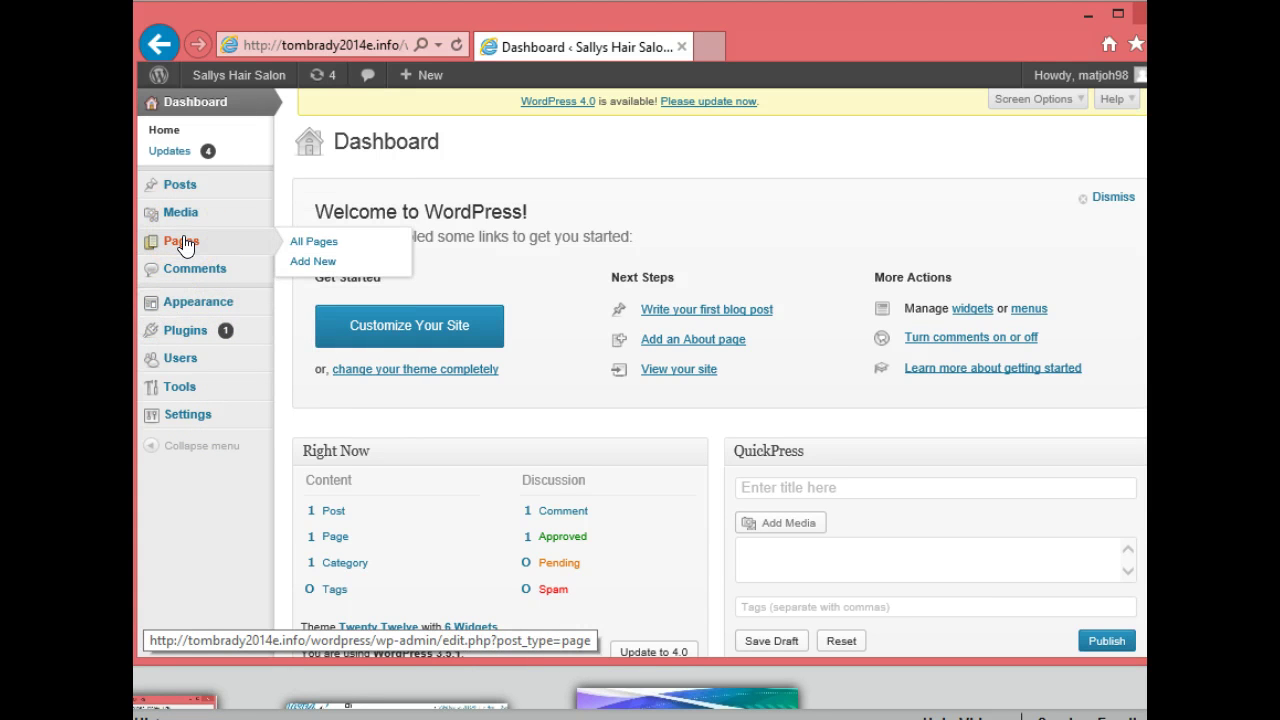
click(185, 245)
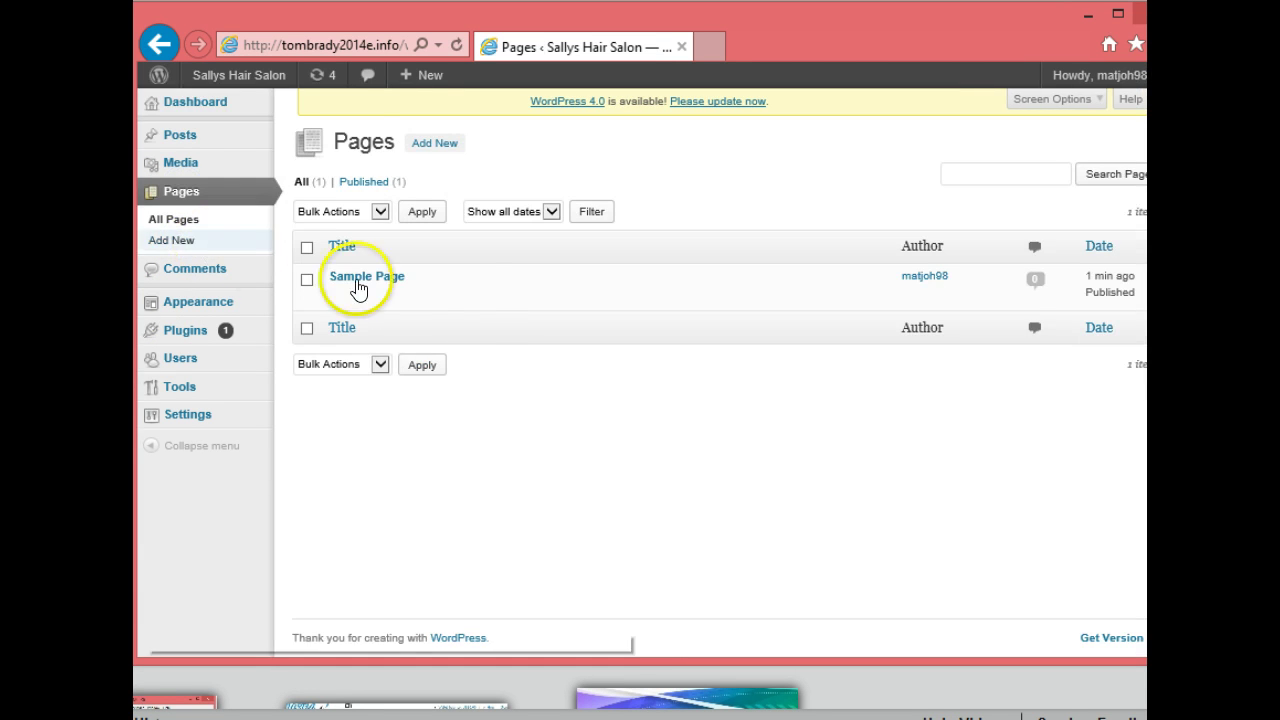
click(435, 148)
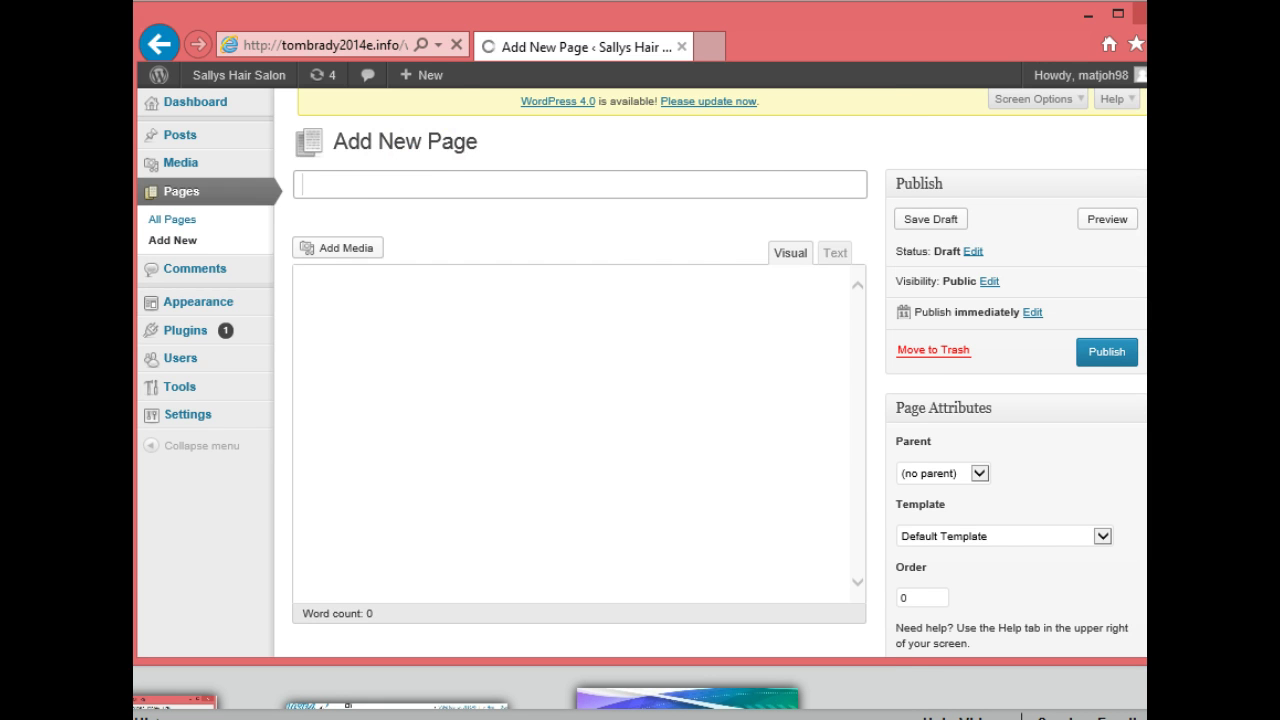
Open Tennis content.docx from the trident_tennis folder on USB DISK (E:).
key(alt+Tab)
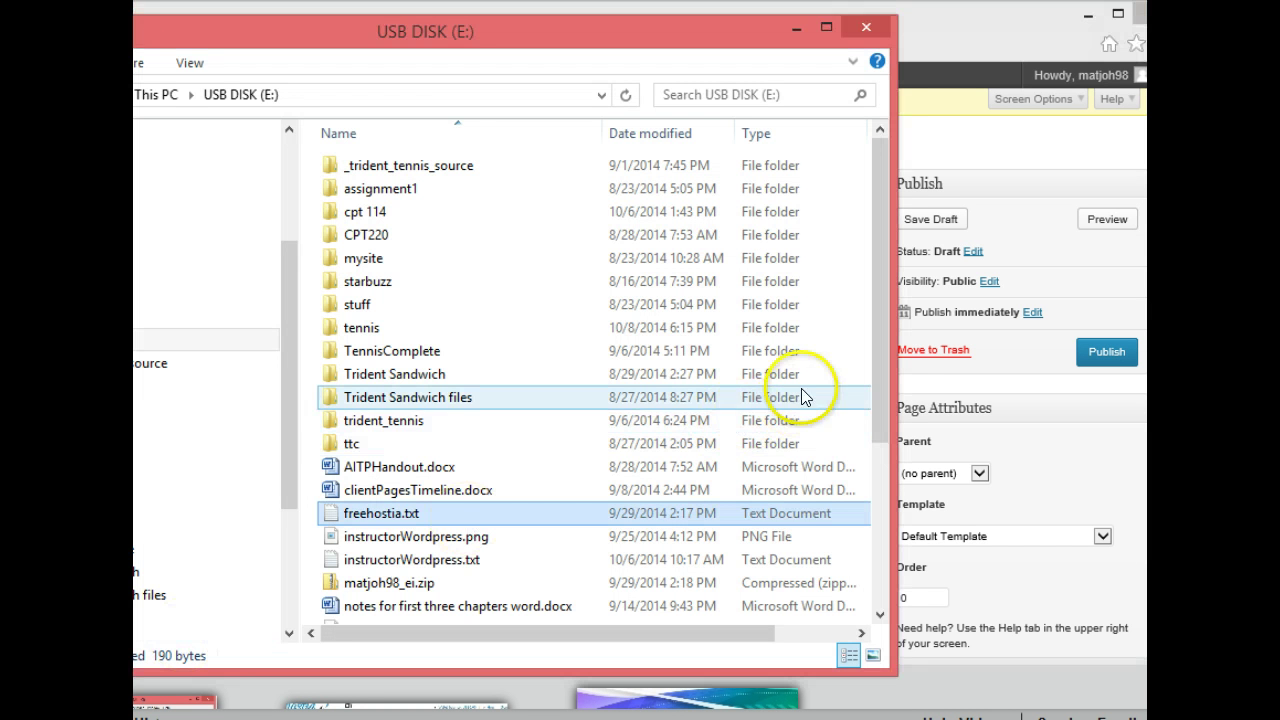
click(419, 424)
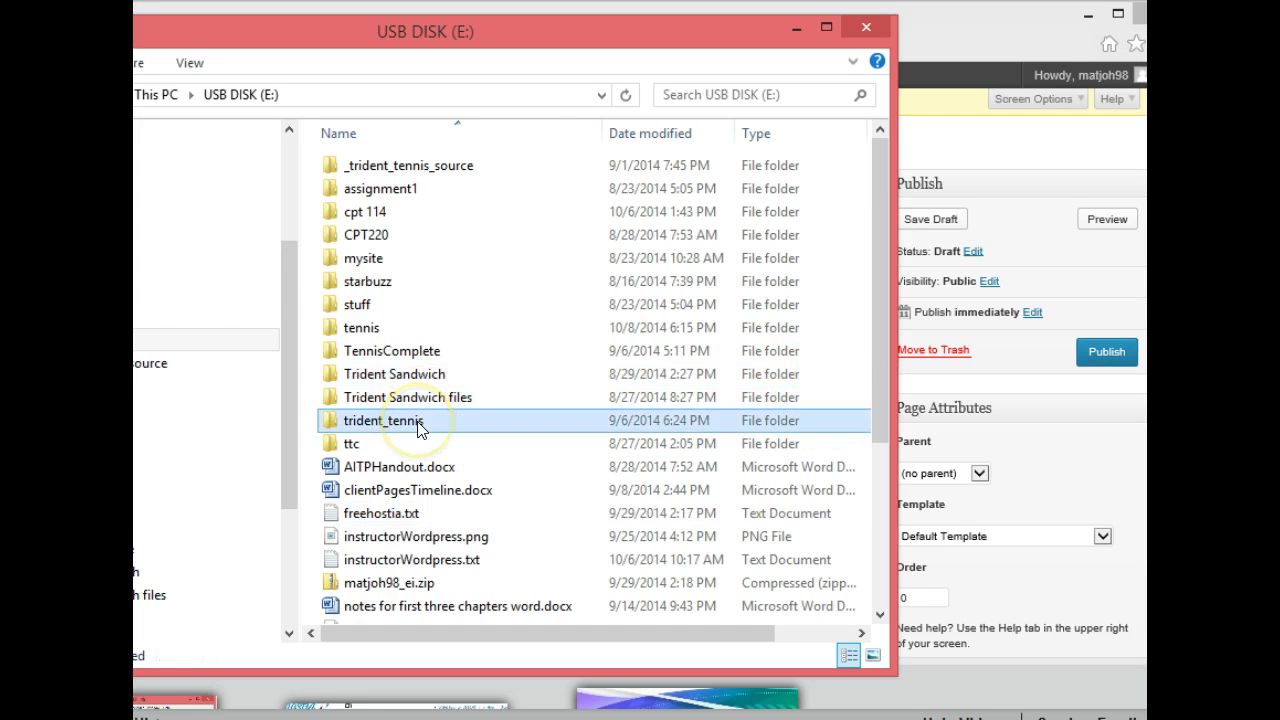
double_click(419, 424)
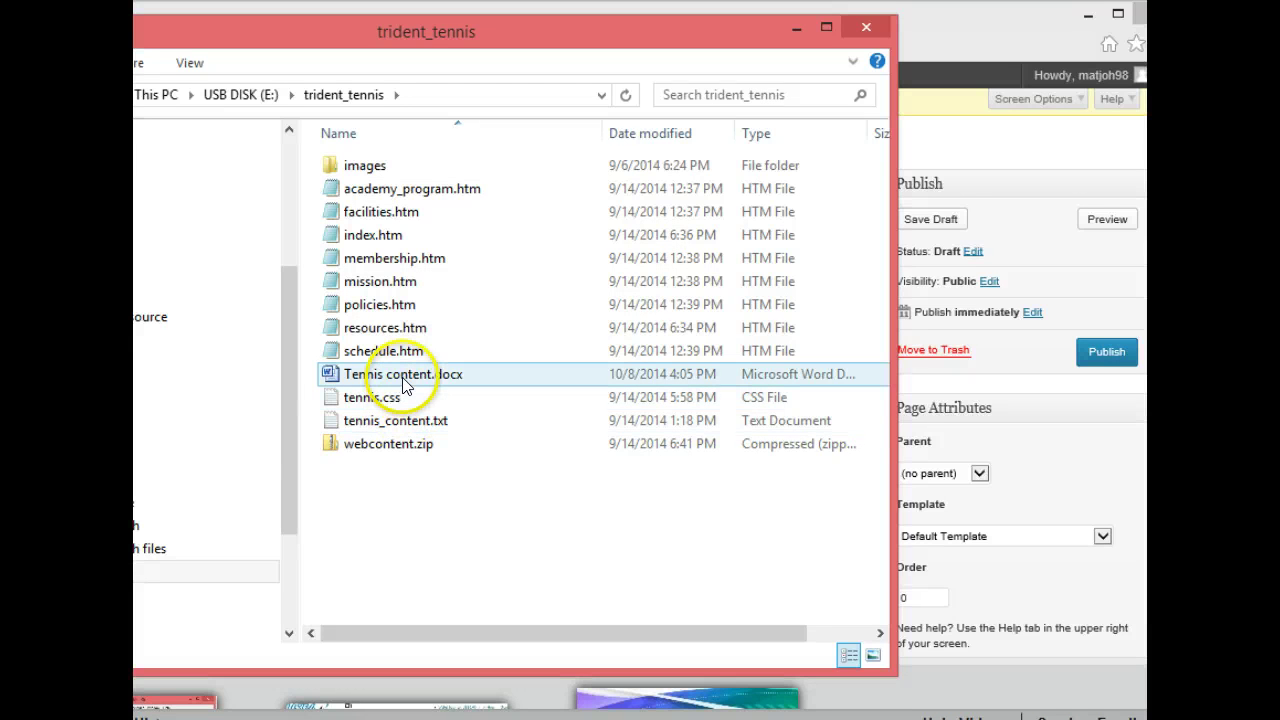
click(405, 381)
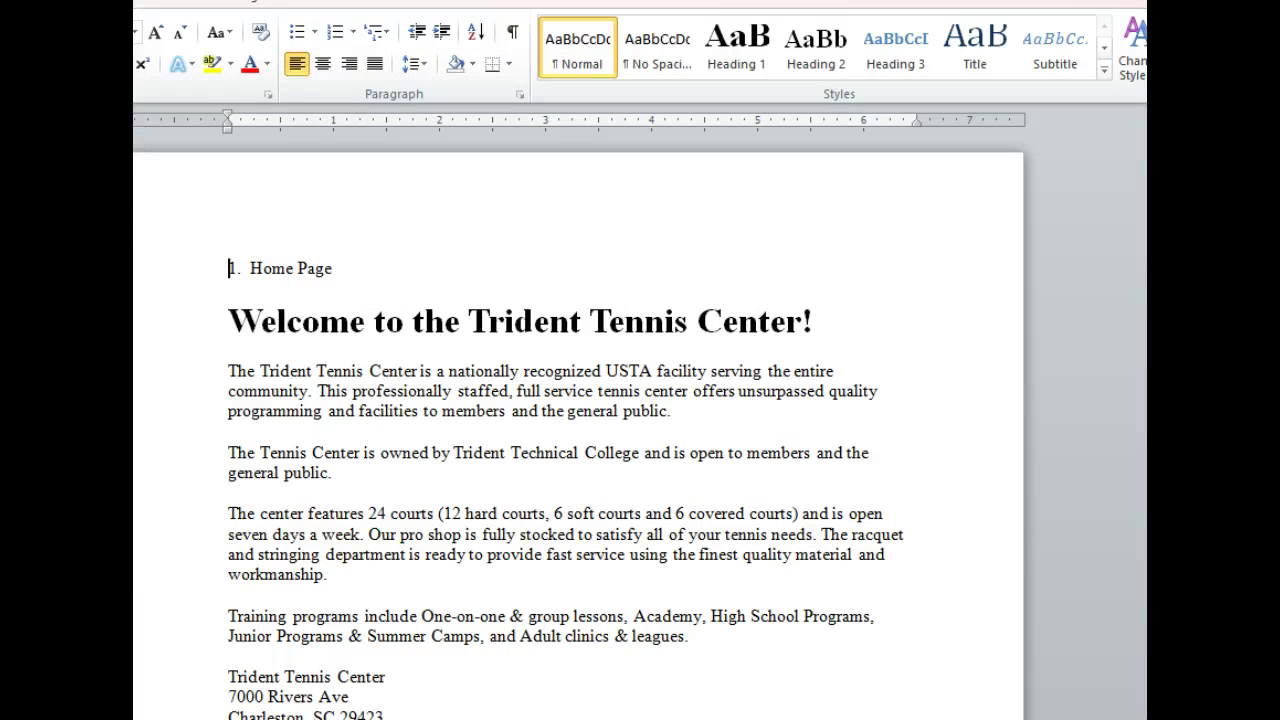
Select and copy the Home Page text from 'Welcome to the Trident Tennis Center!' to the last line.
scroll(578, 430, down, 8)
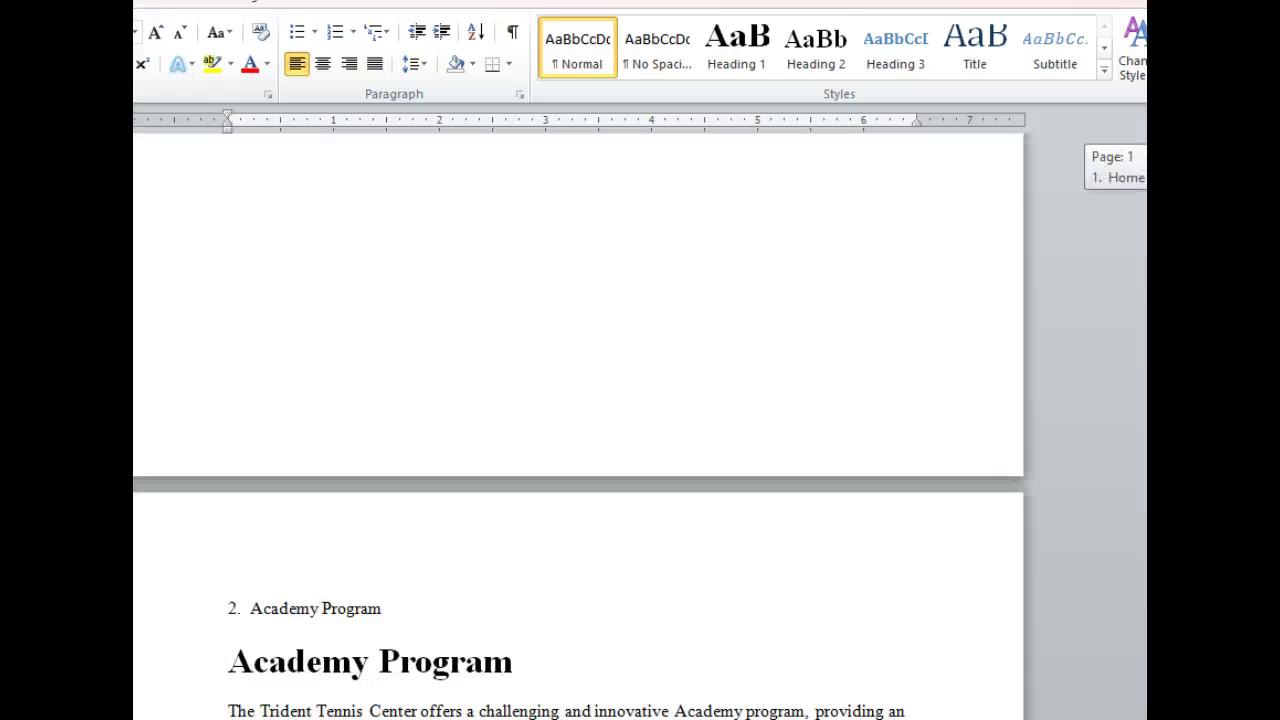
scroll(578, 430, up, 7)
scroll(578, 430, down, 7)
scroll(578, 430, up, 5)
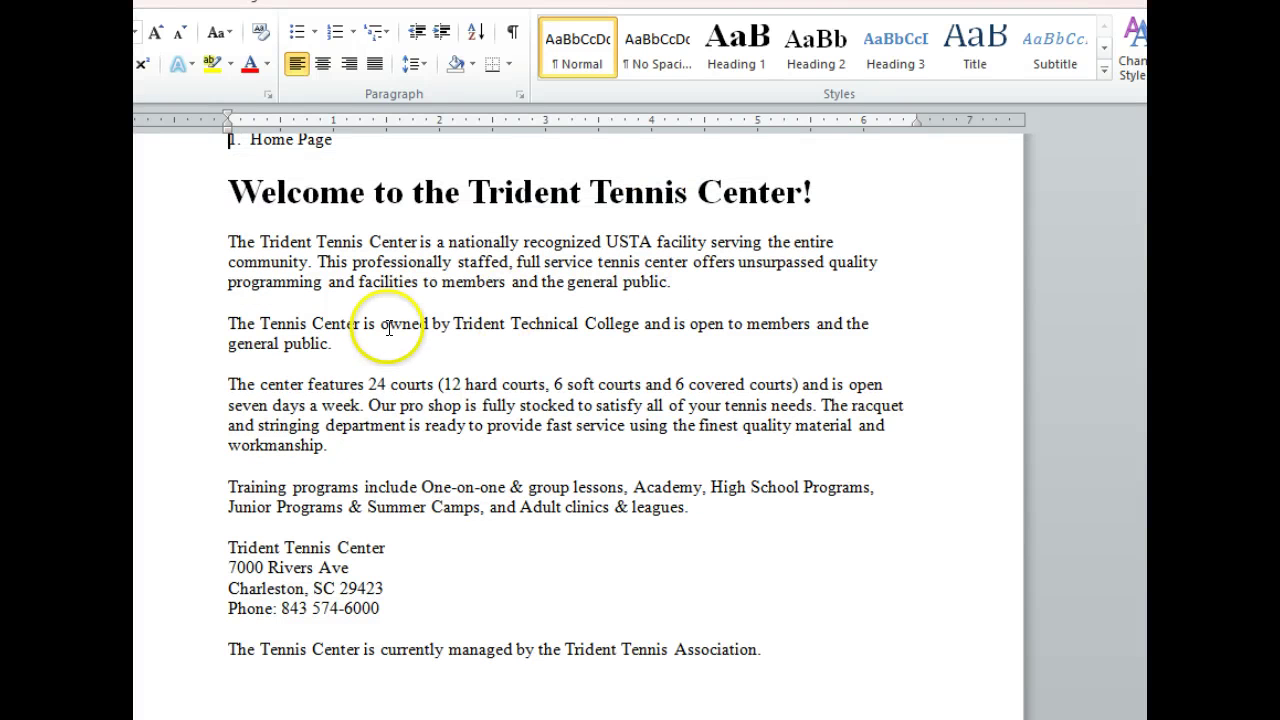
drag(238, 192, 754, 651)
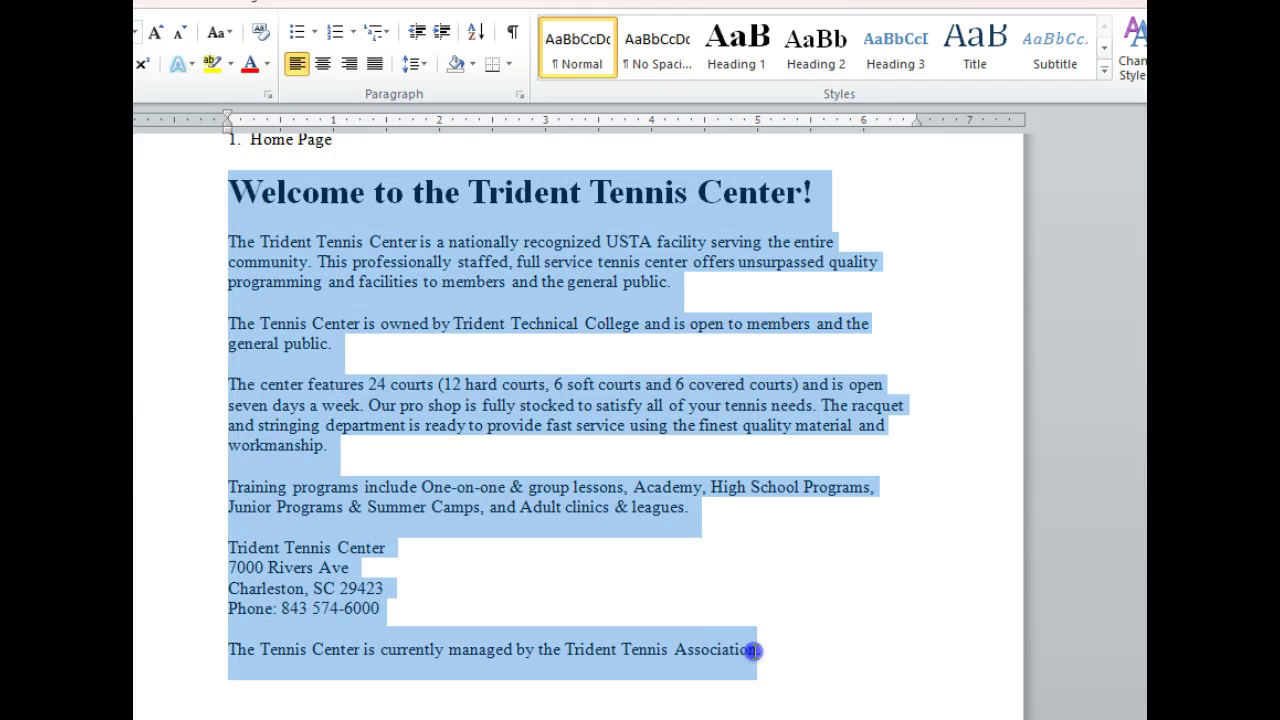
click(754, 651)
drag(756, 650, 226, 212)
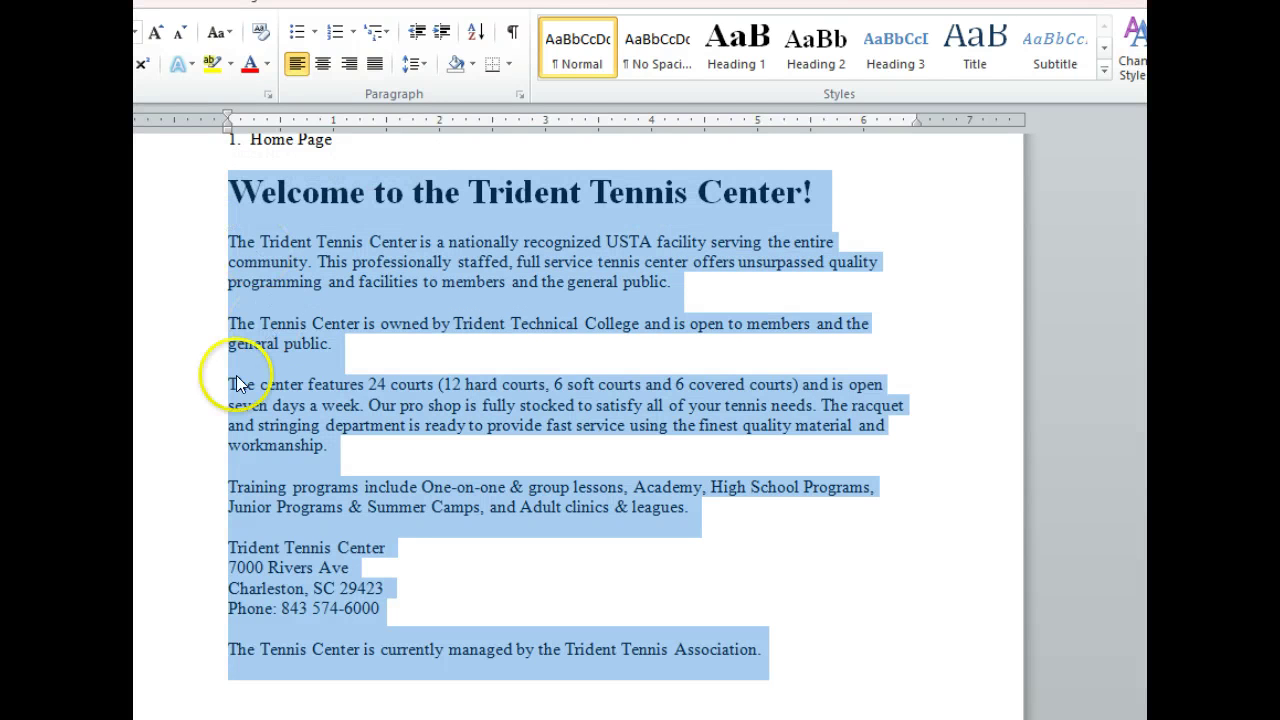
key(alt+Tab)
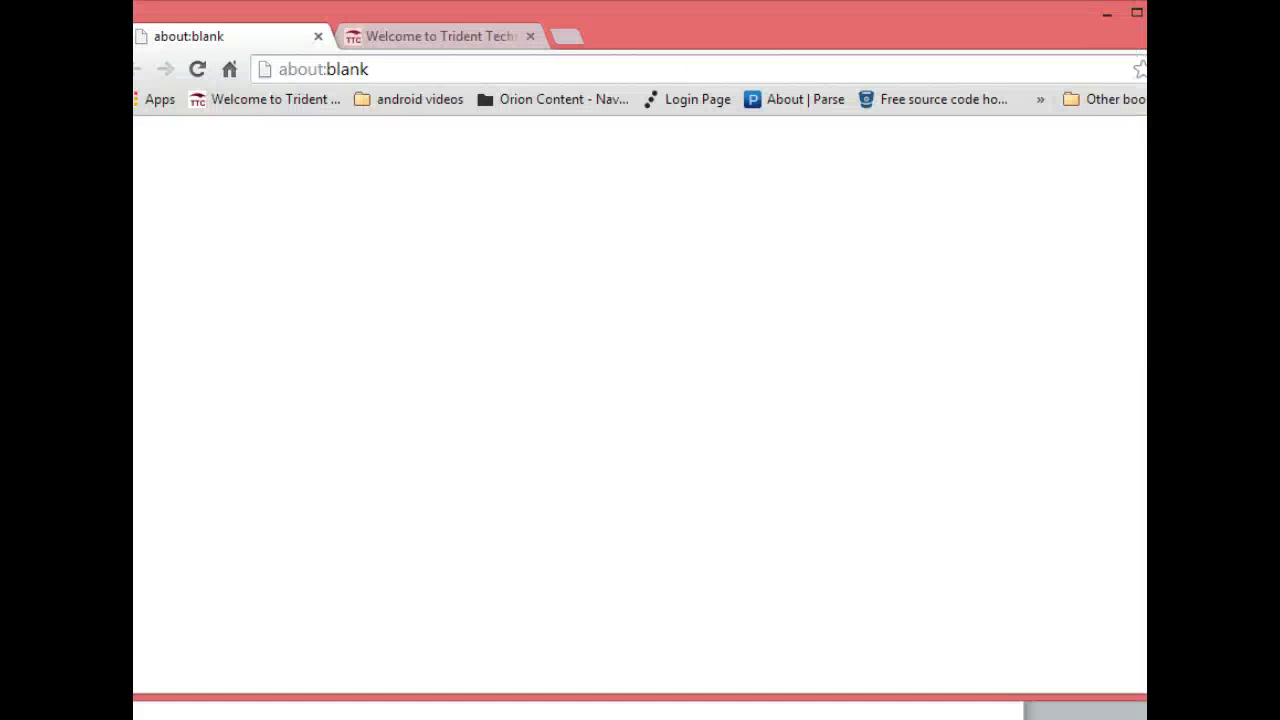
Title the new page 'Home' and paste the Trident Tennis Center welcome text into its body.
key(alt+Tab)
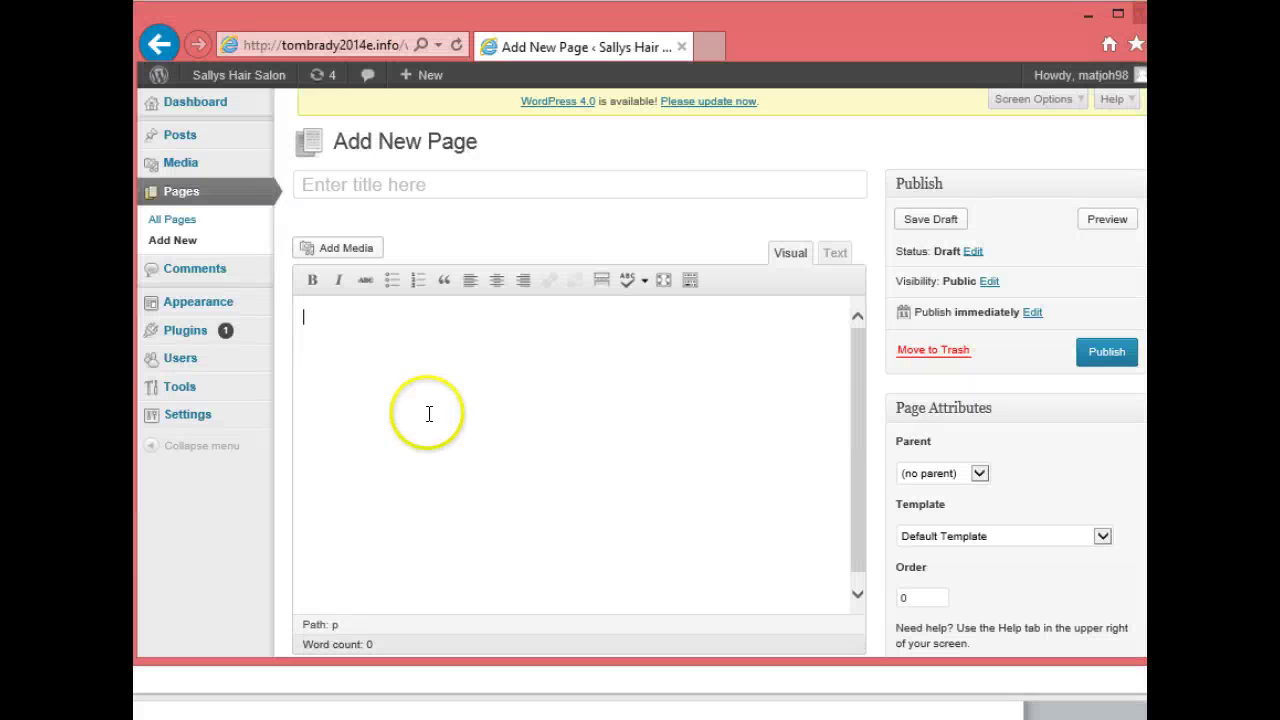
click(441, 190)
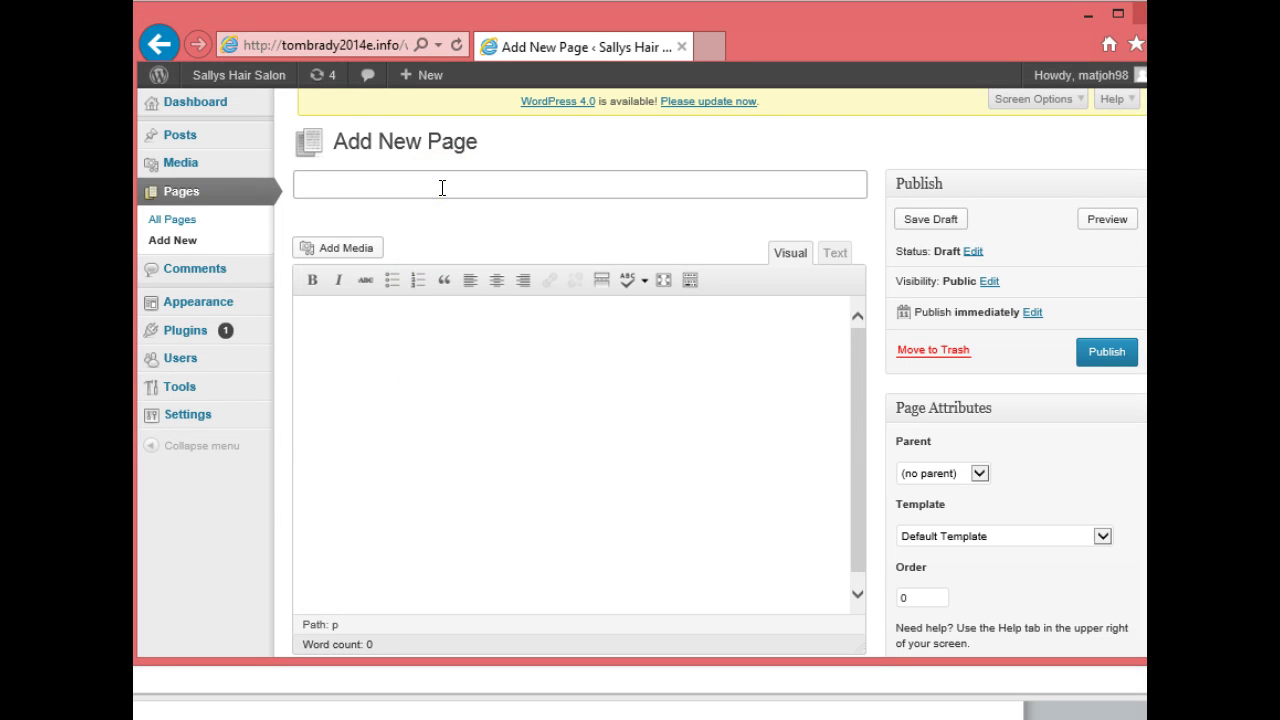
text(Home)
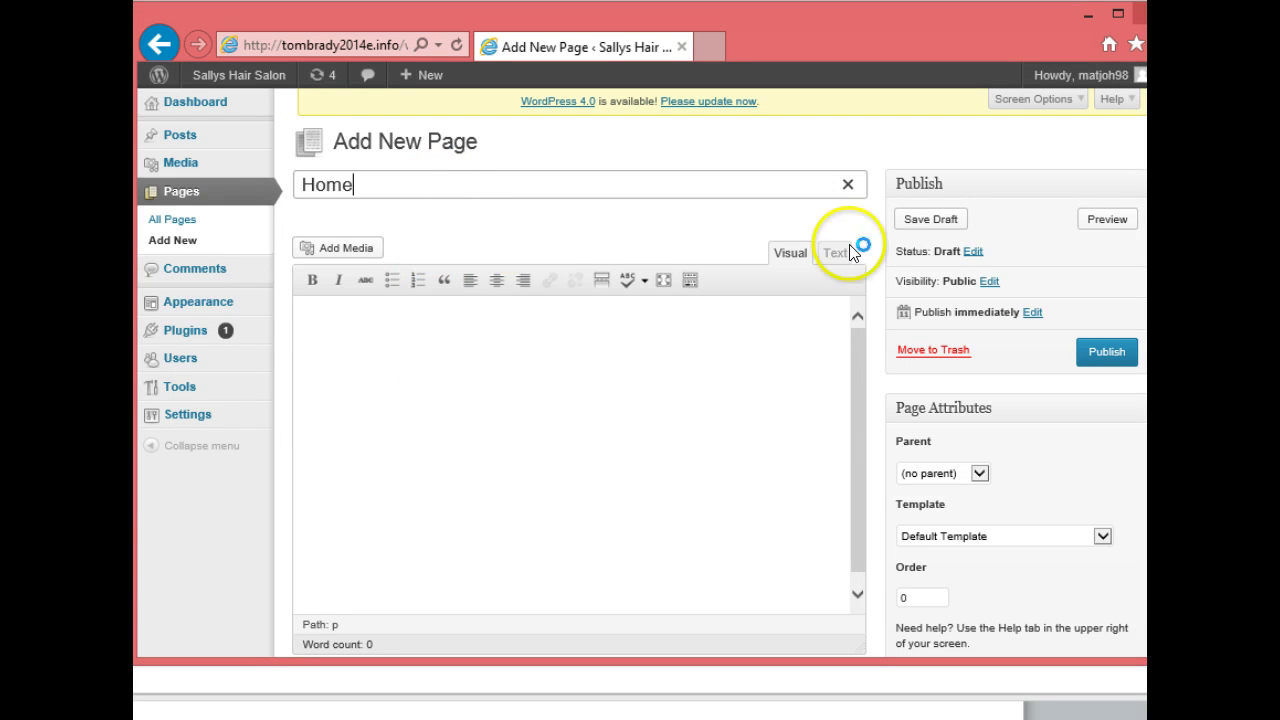
click(790, 258)
click(442, 313)
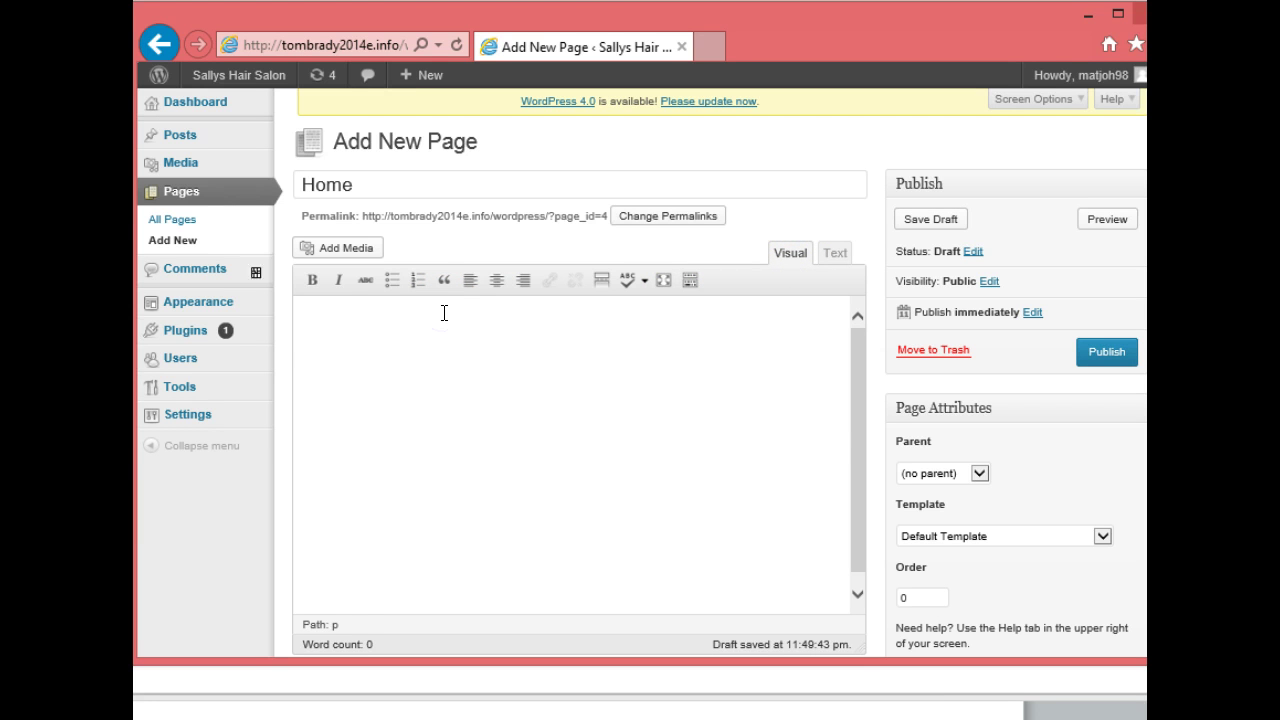
key(ctrl+v)
drag(855, 548, 848, 392)
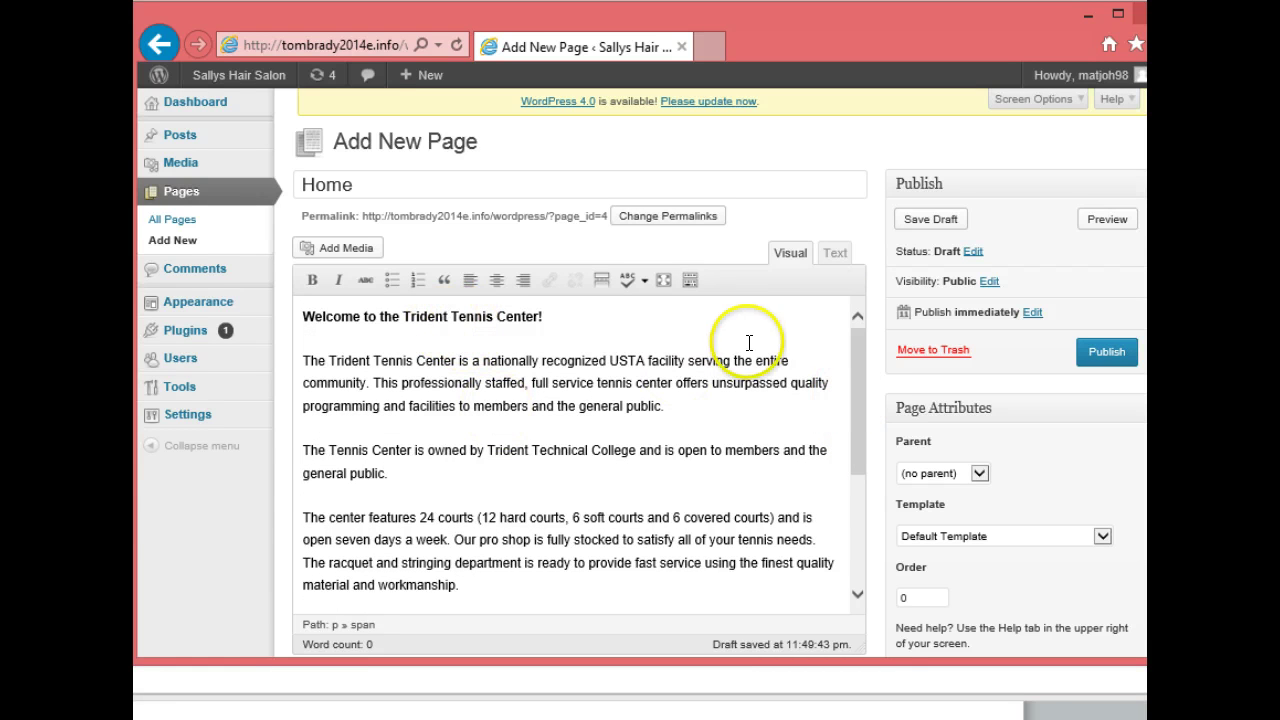
In the Text view, delete the colour span tags from the heading and first paragraph.
click(831, 255)
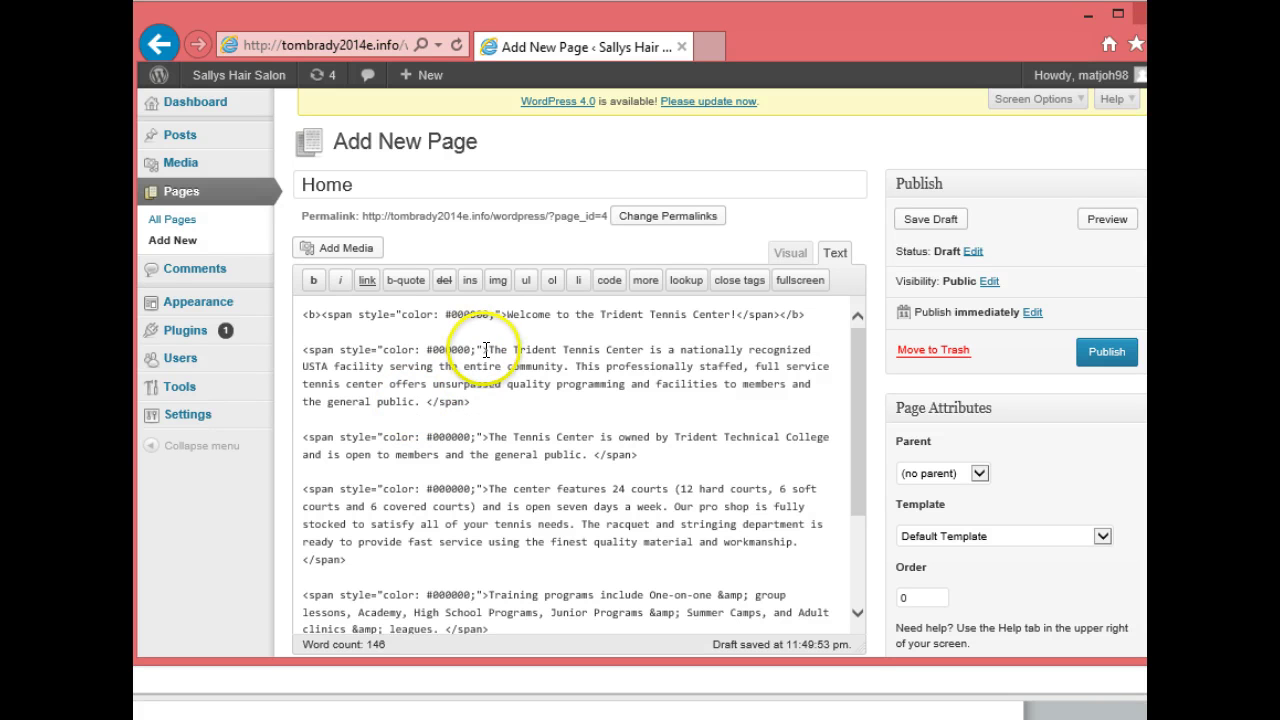
drag(486, 349, 737, 320)
click(745, 316)
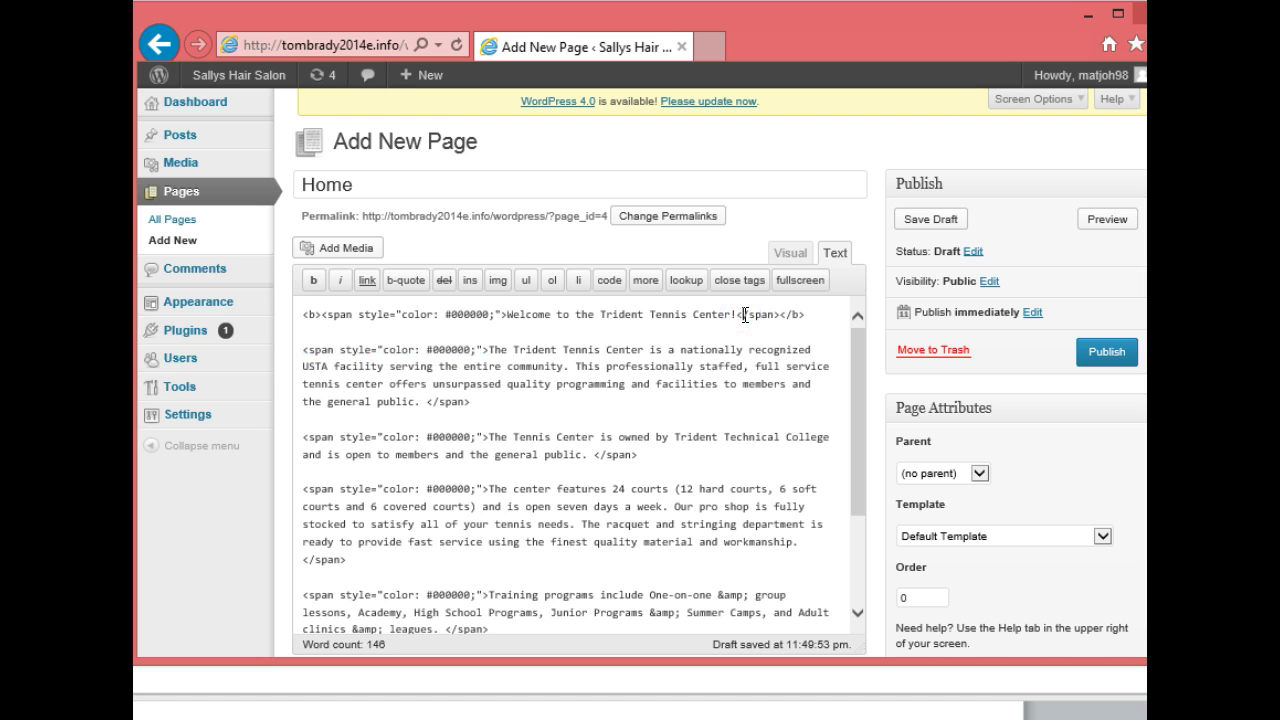
key(Delete)
key(Delete)
key(Delete)
key(Delete)
key(Delete)
key(Delete)
key(Delete)
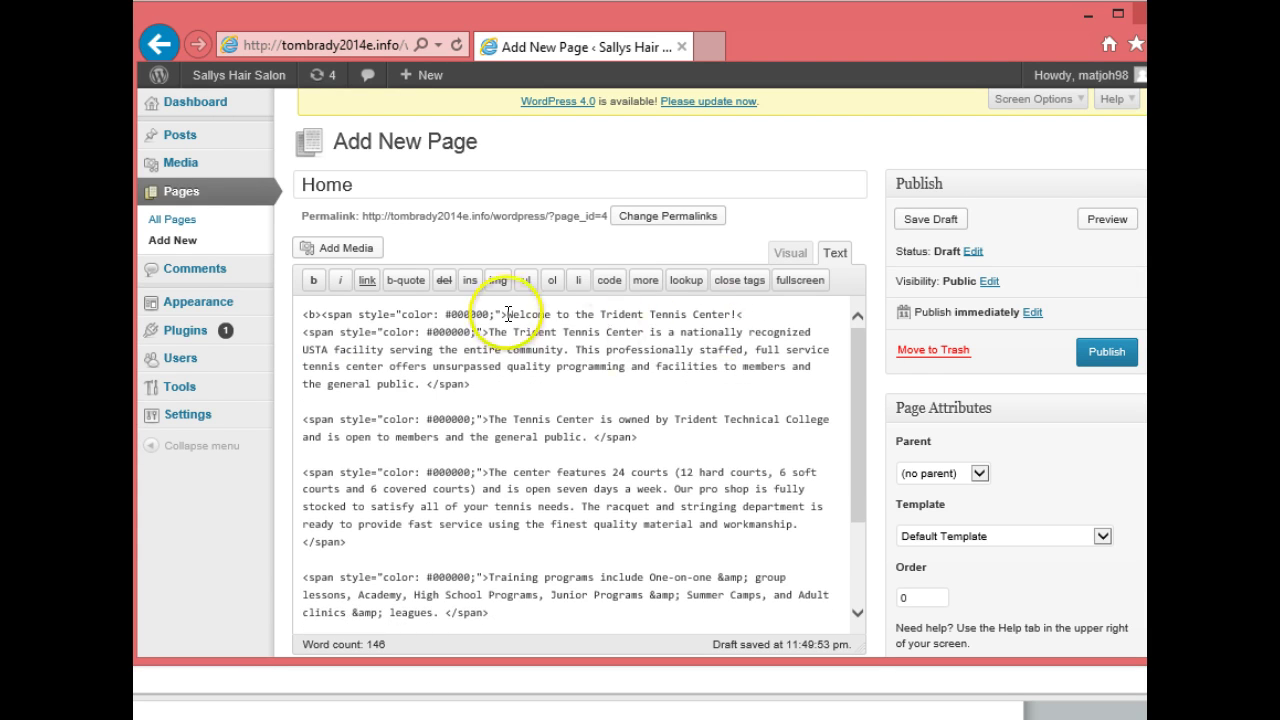
drag(489, 332, 296, 334)
key(Delete)
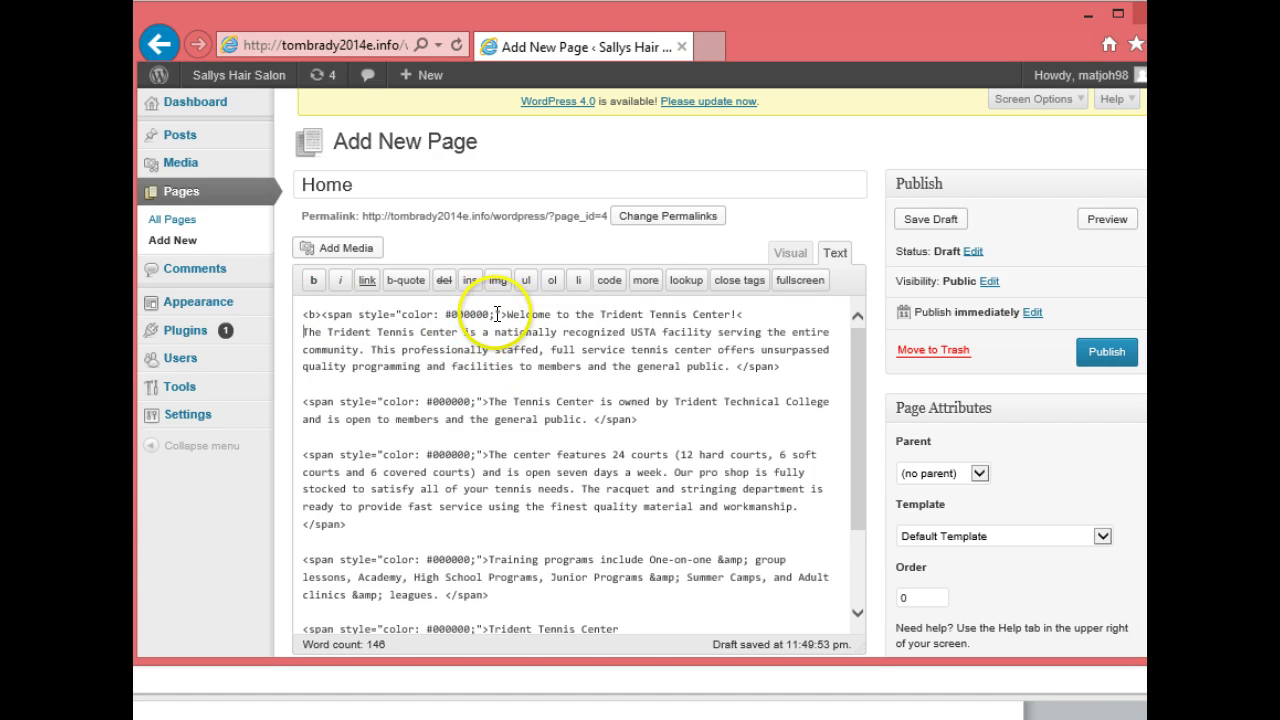
Retag the Welcome line as an <h1>…</h1> heading and publish the Home page.
drag(506, 314, 309, 314)
key(Delete)
text(h1>)
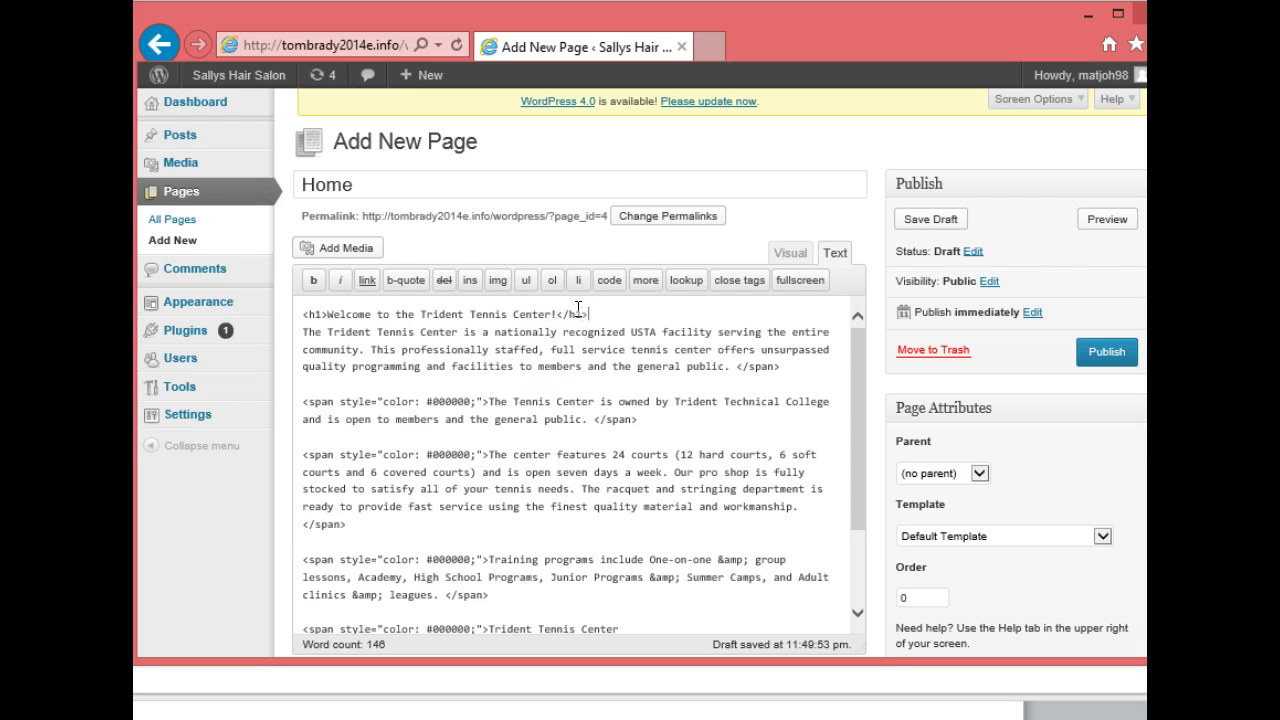
click(651, 362)
click(707, 409)
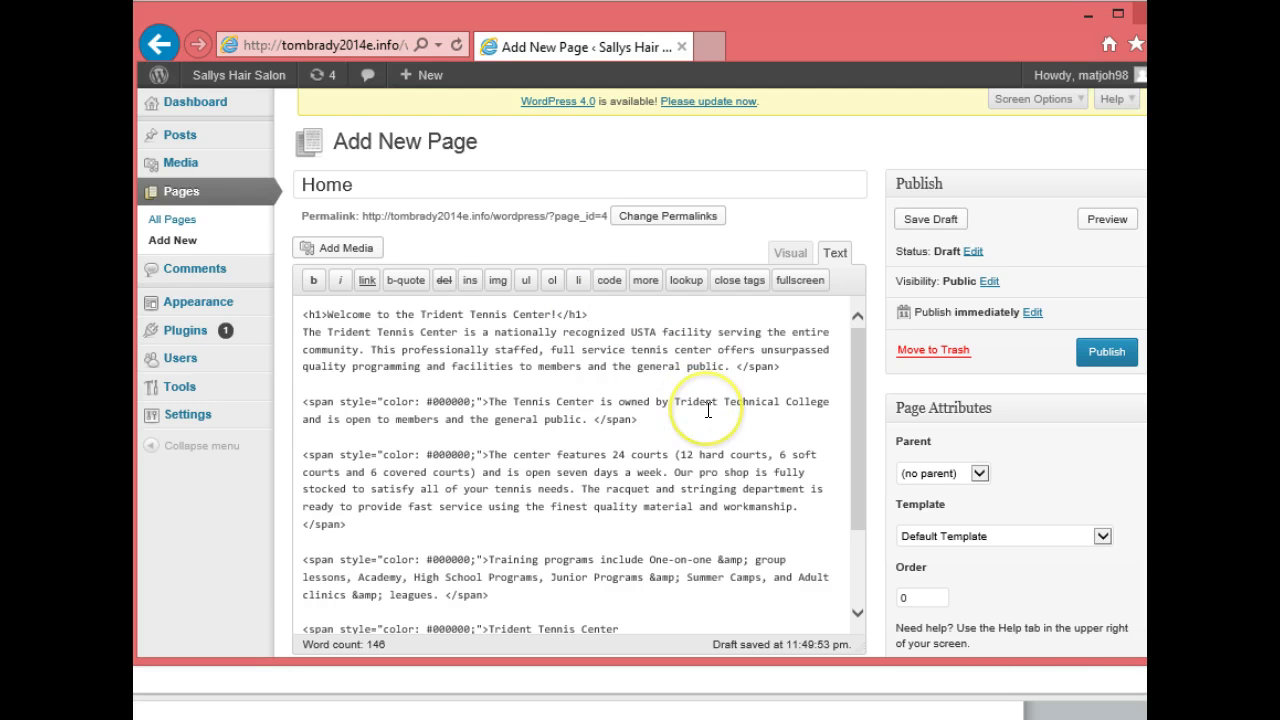
click(586, 314)
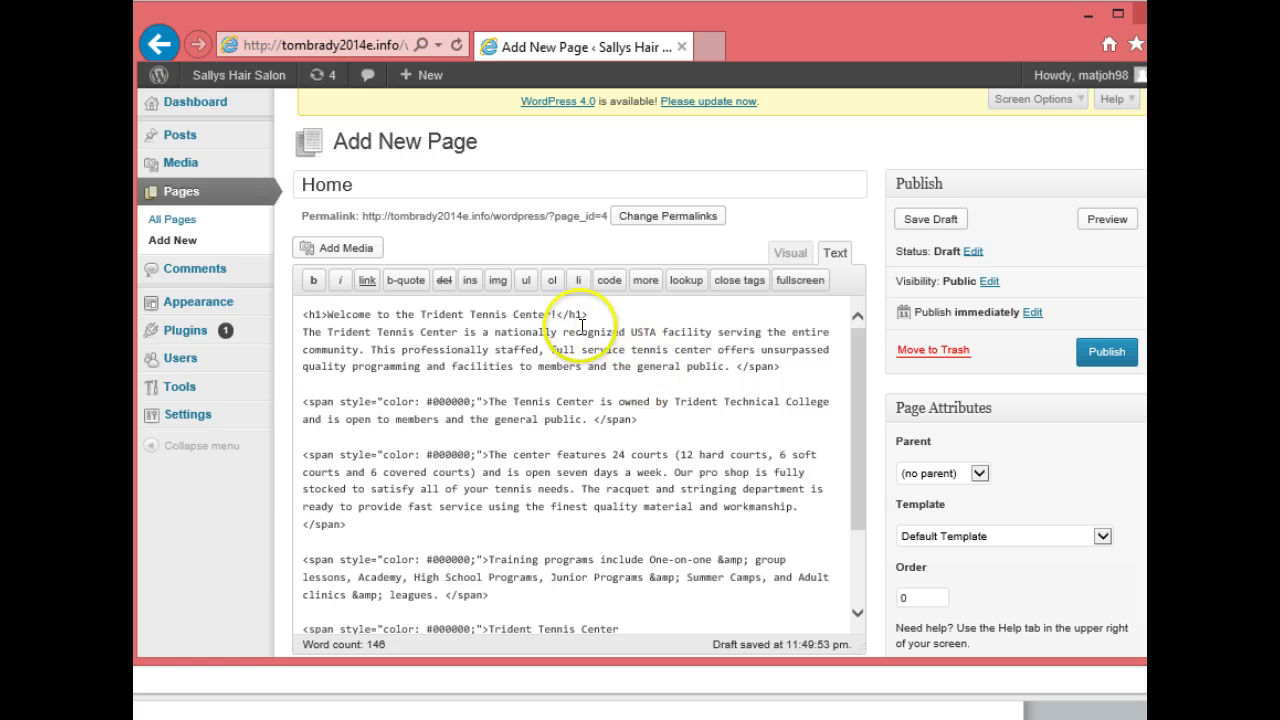
click(582, 315)
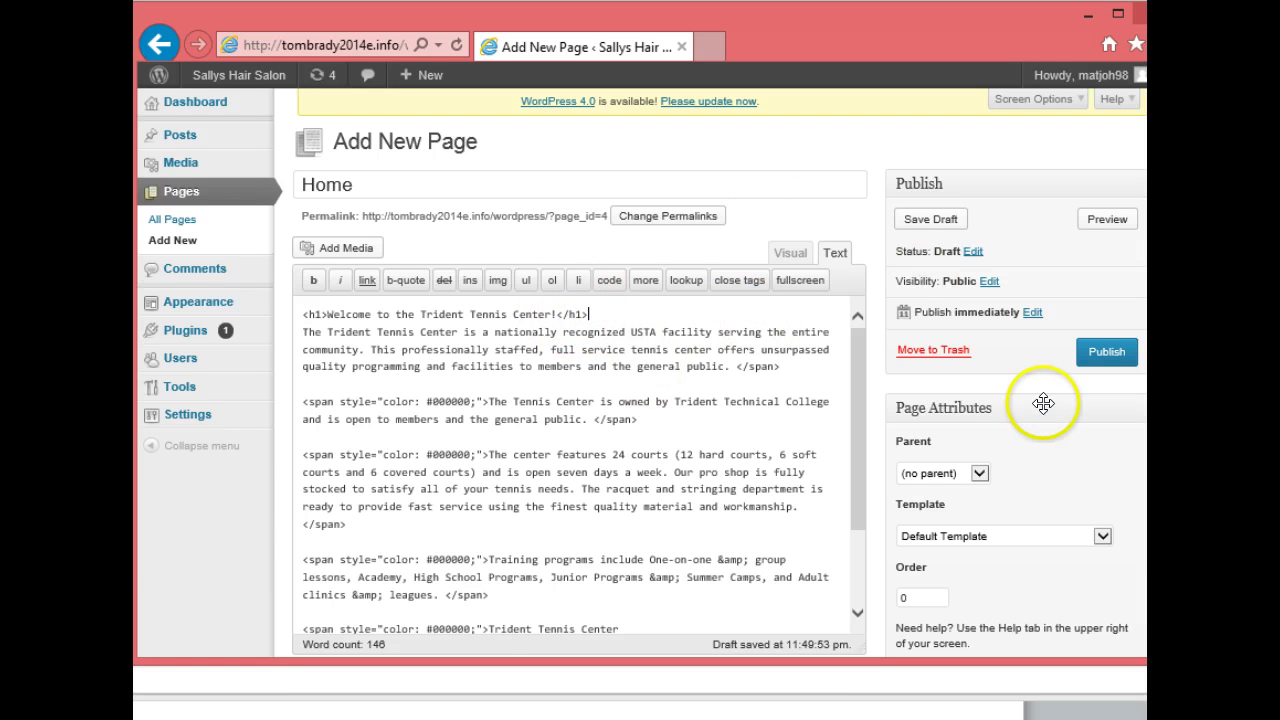
click(1108, 352)
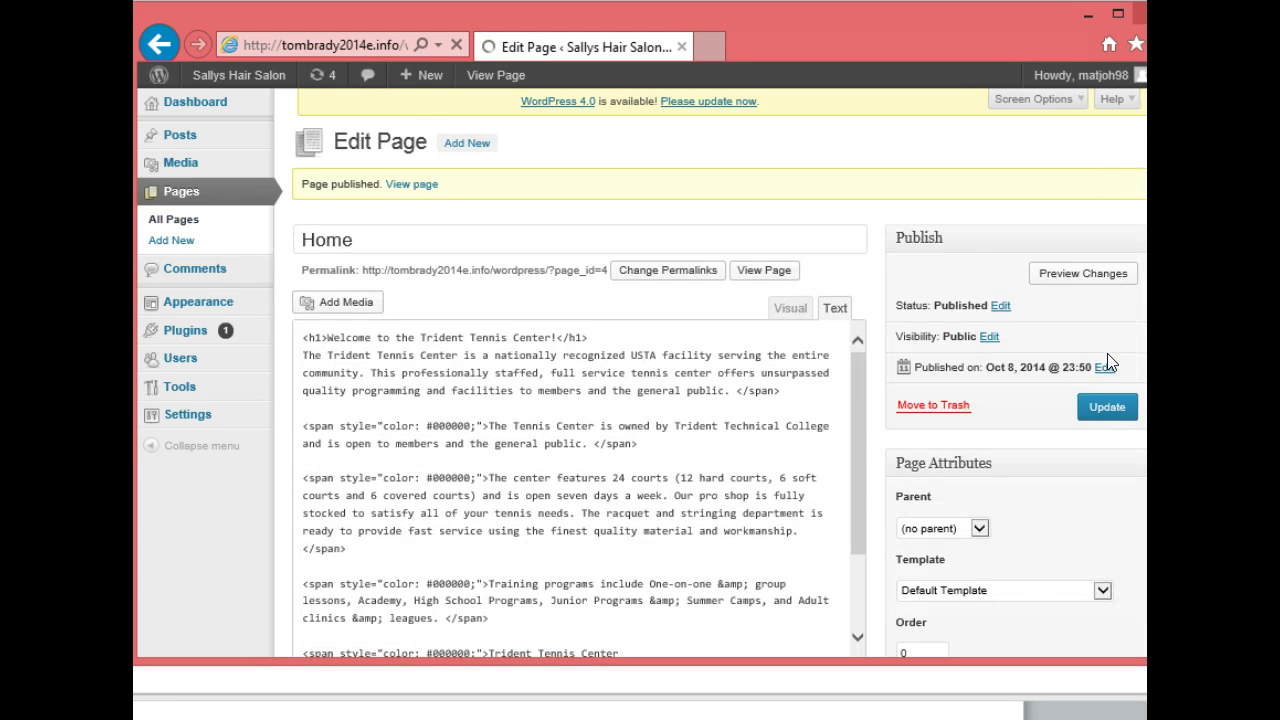
Preview the published Home page in a new tab, showing the Trident Tennis Center welcome.
click(1077, 275)
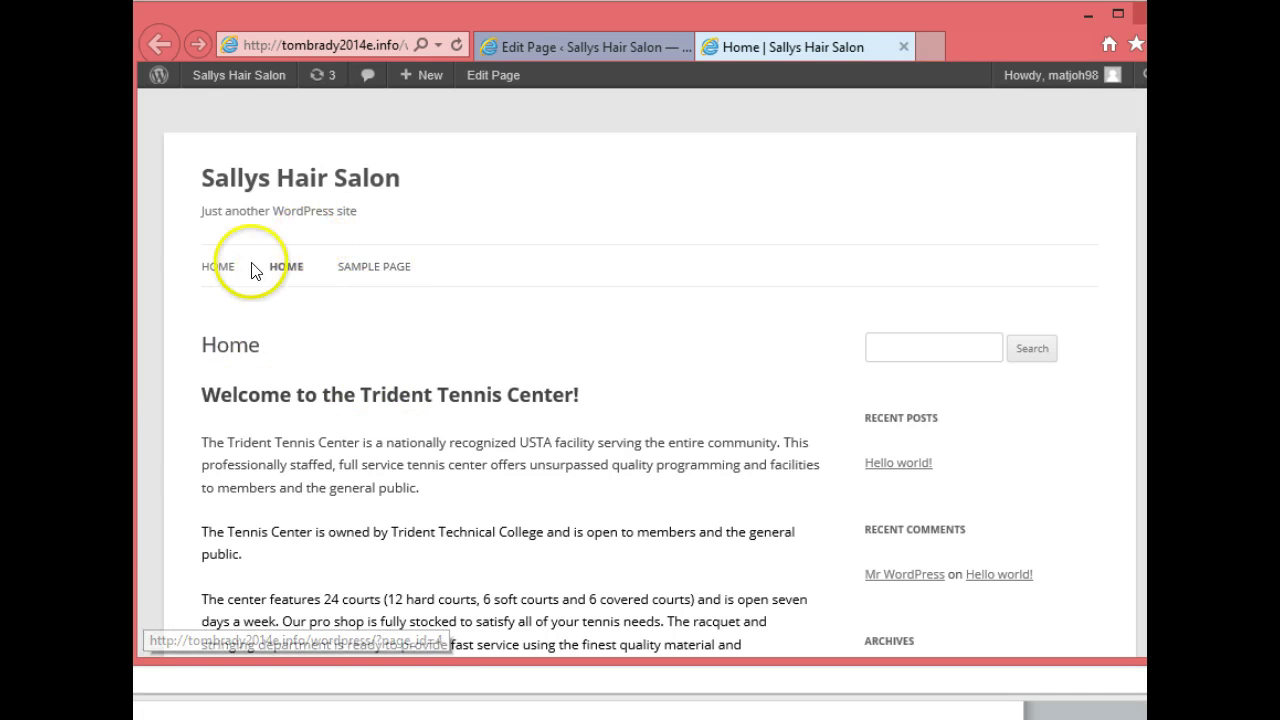
mouse_move(258, 78)
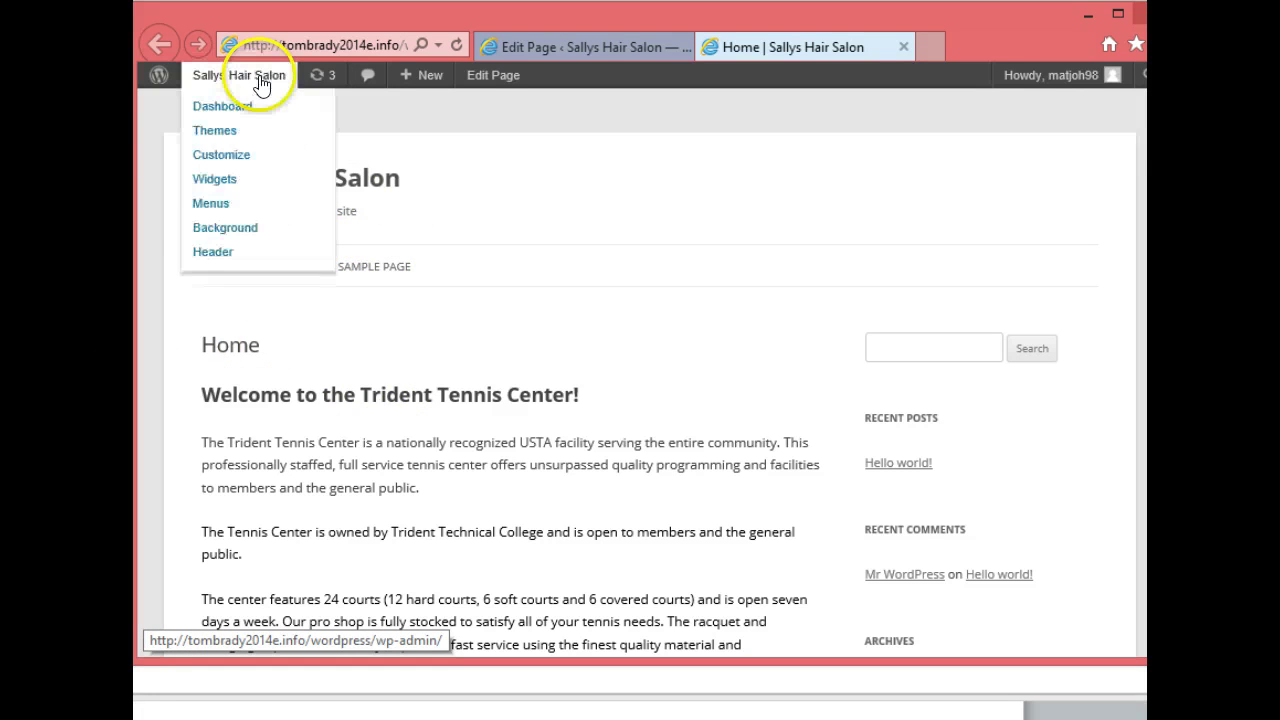
In the Customizer, set the front page to the static page Home and Save & Publish.
click(221, 157)
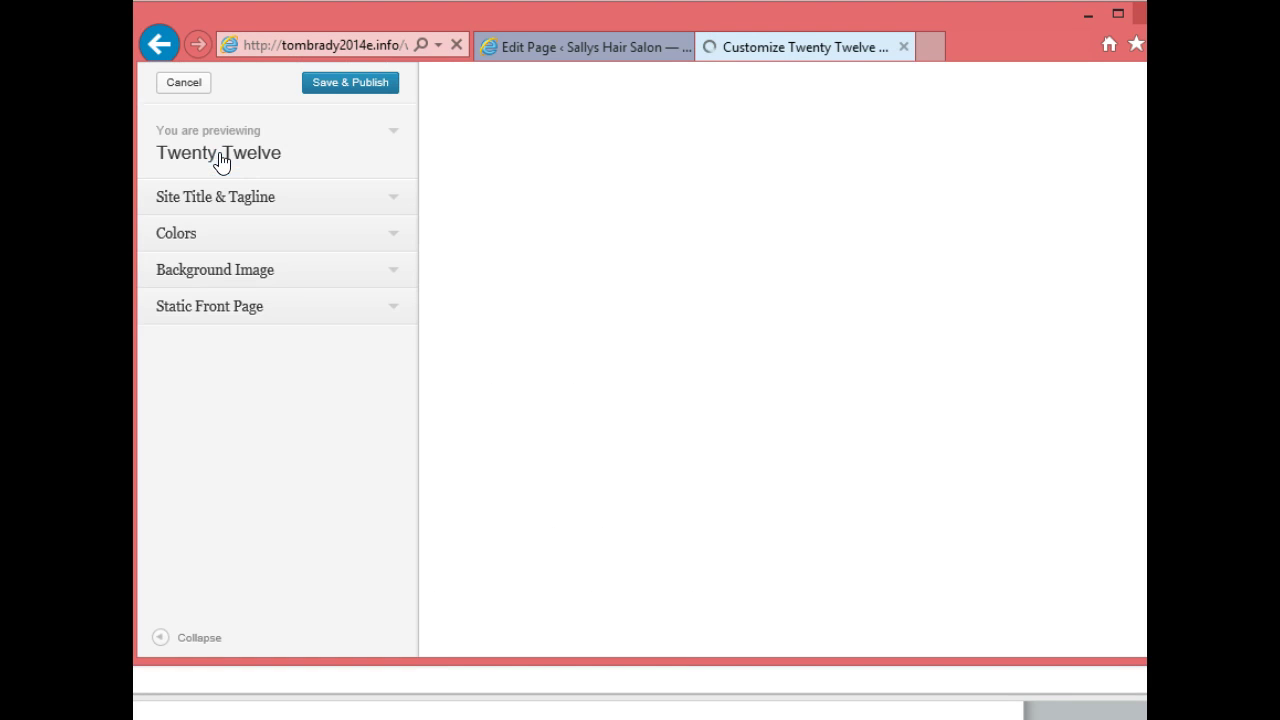
click(383, 318)
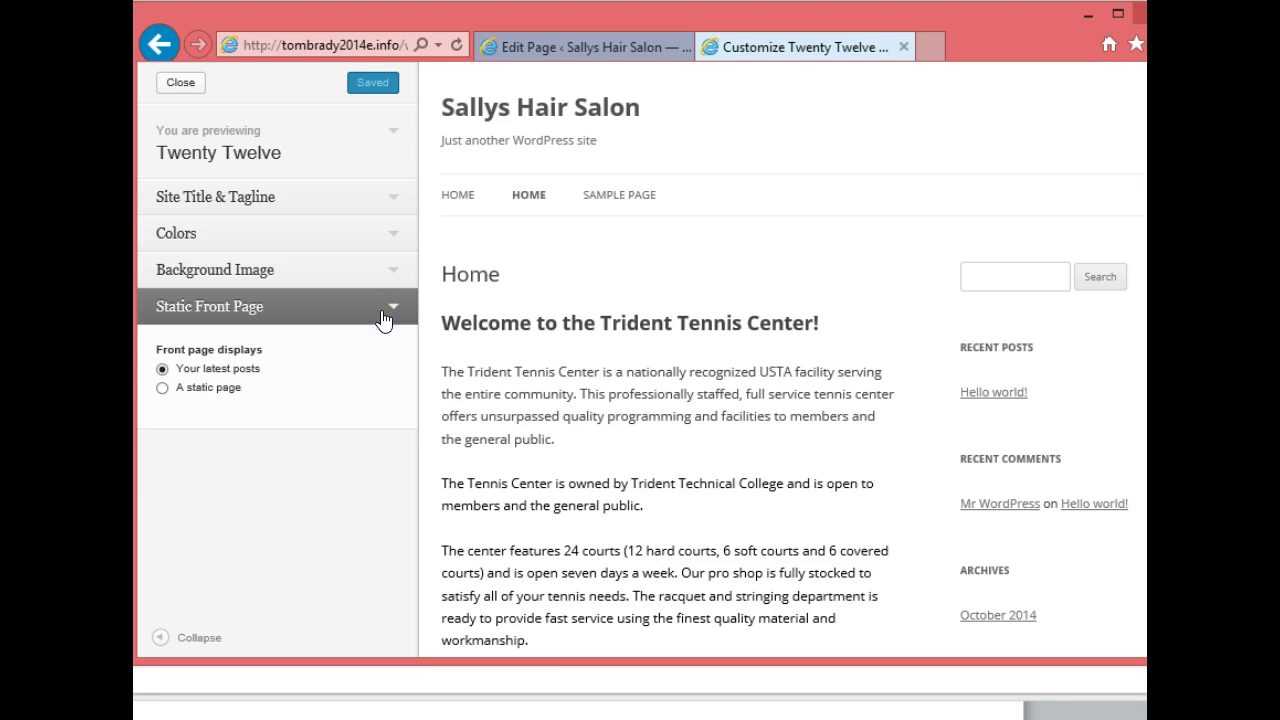
click(162, 387)
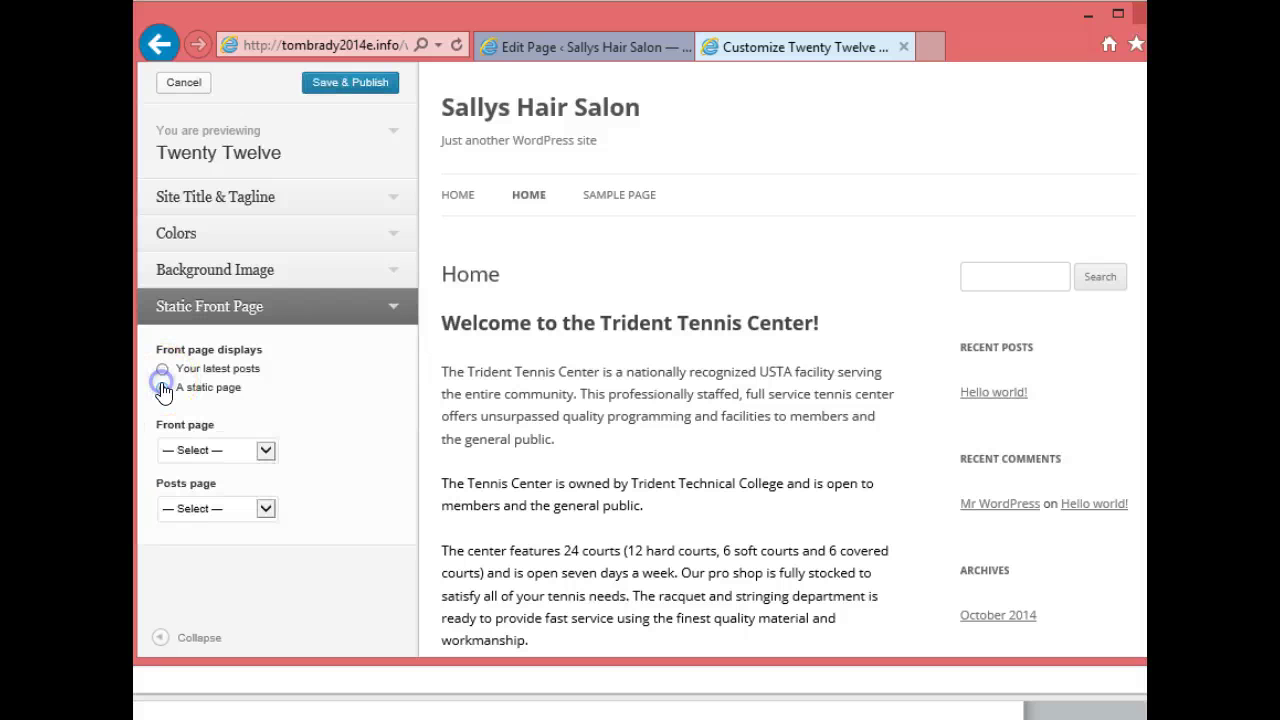
click(258, 452)
click(205, 464)
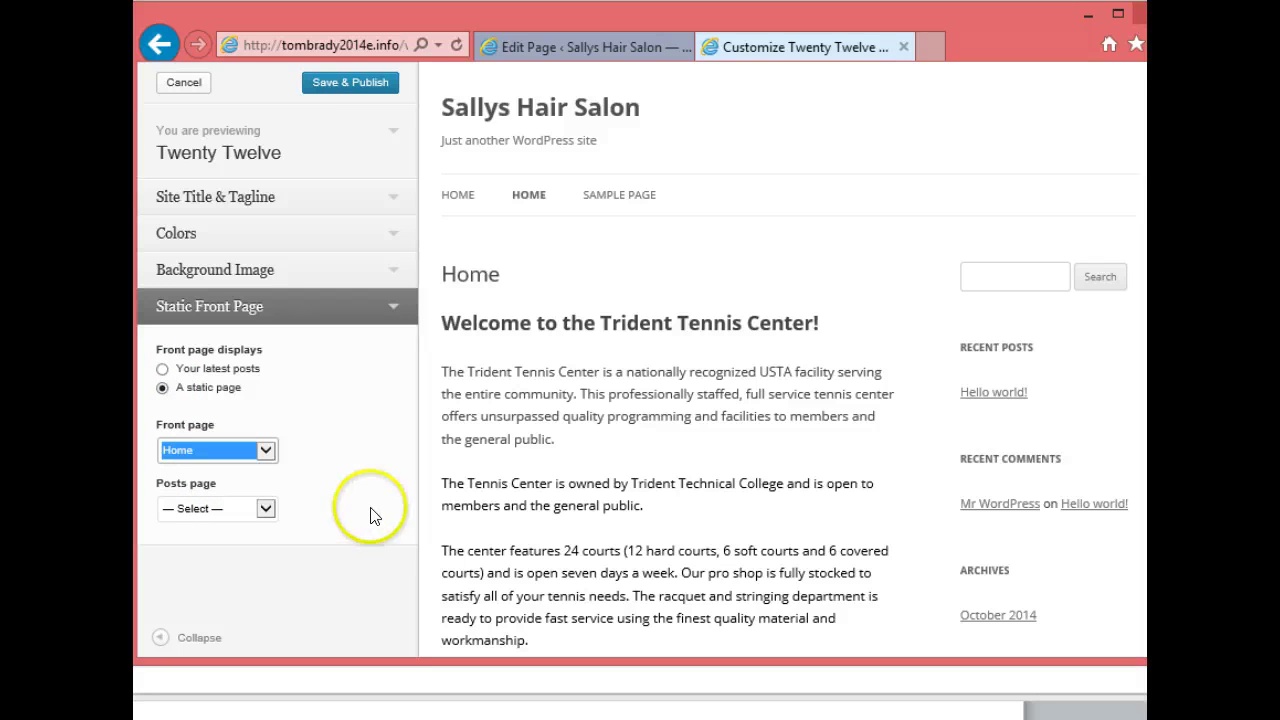
click(358, 87)
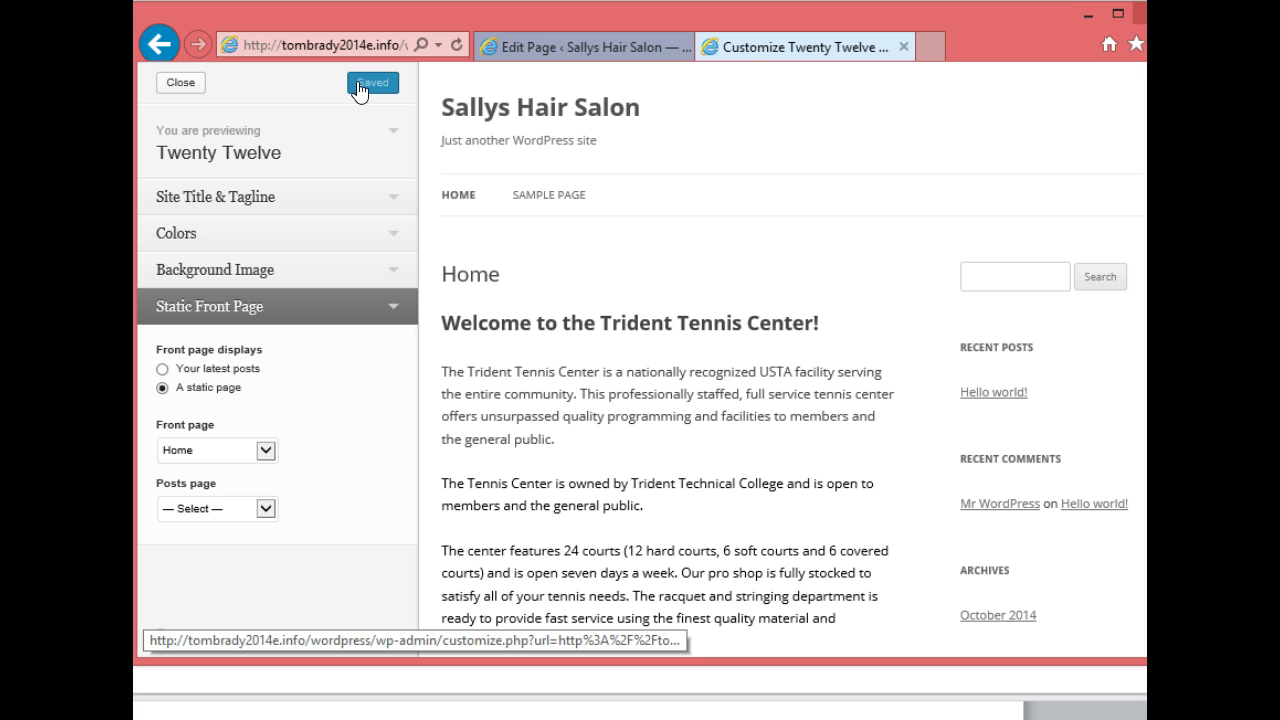
click(167, 88)
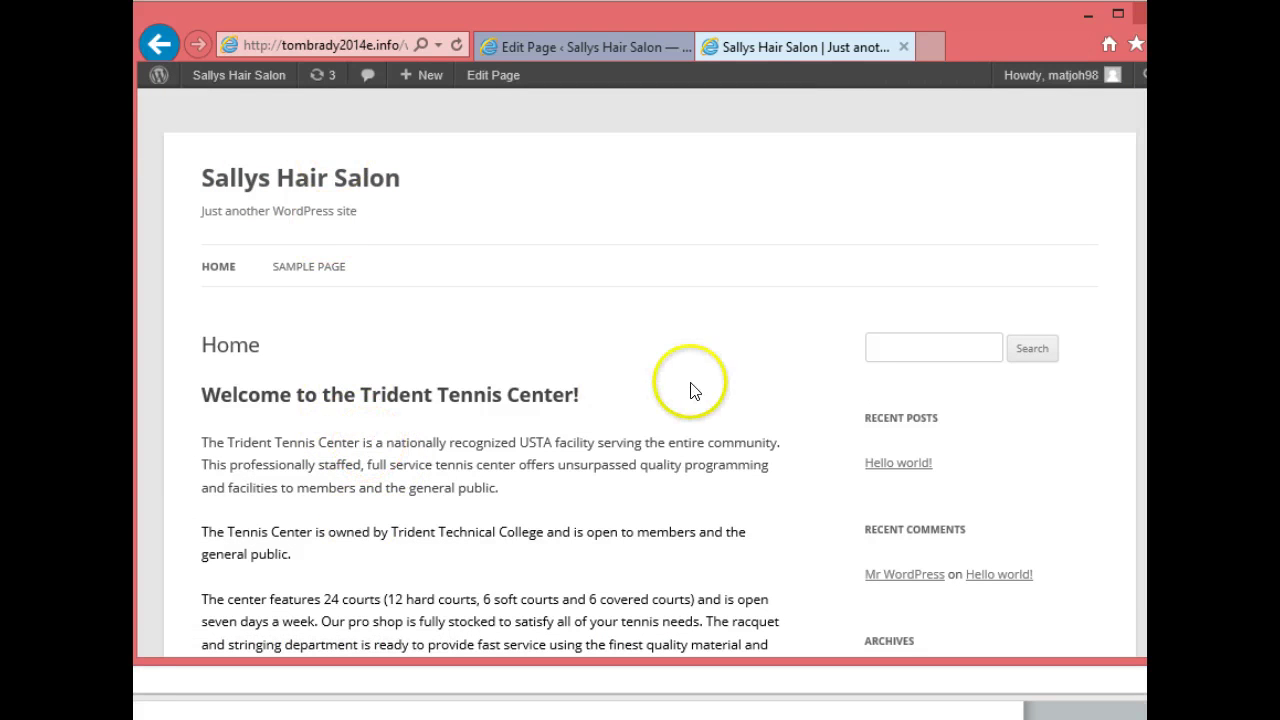
Go to the admin Dashboard and open its Screen Options.
mouse_move(236, 80)
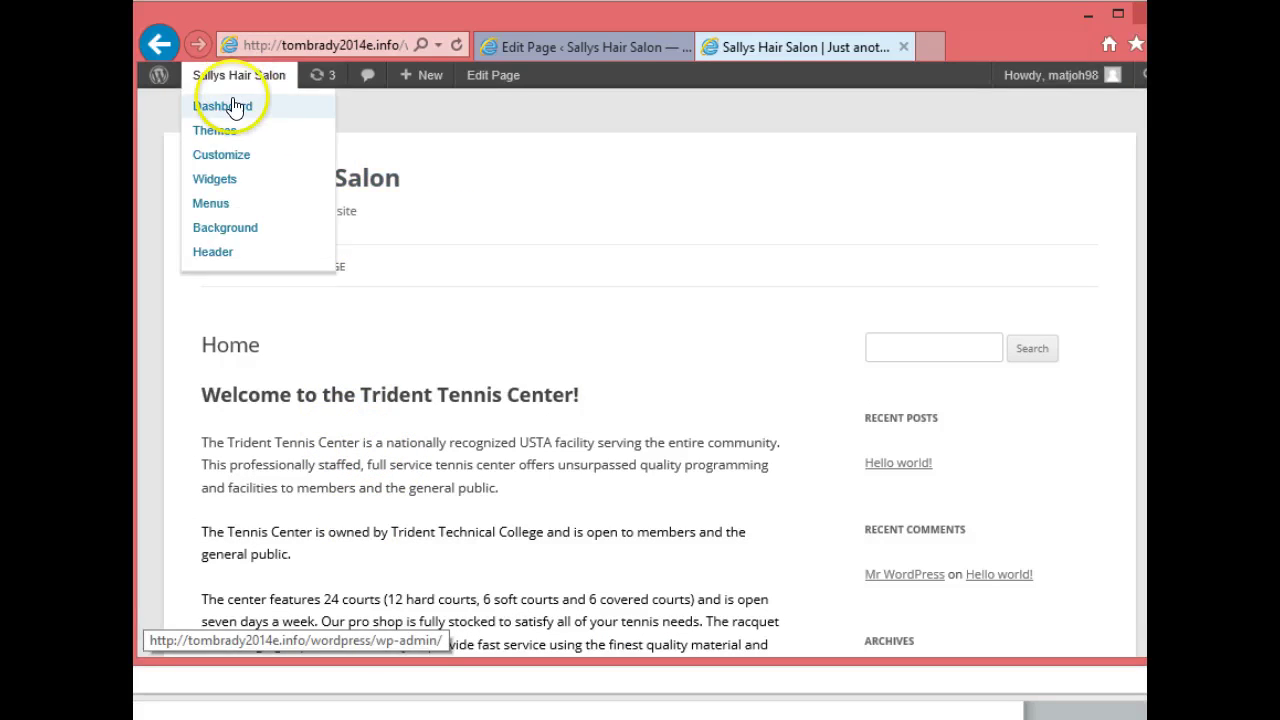
click(233, 106)
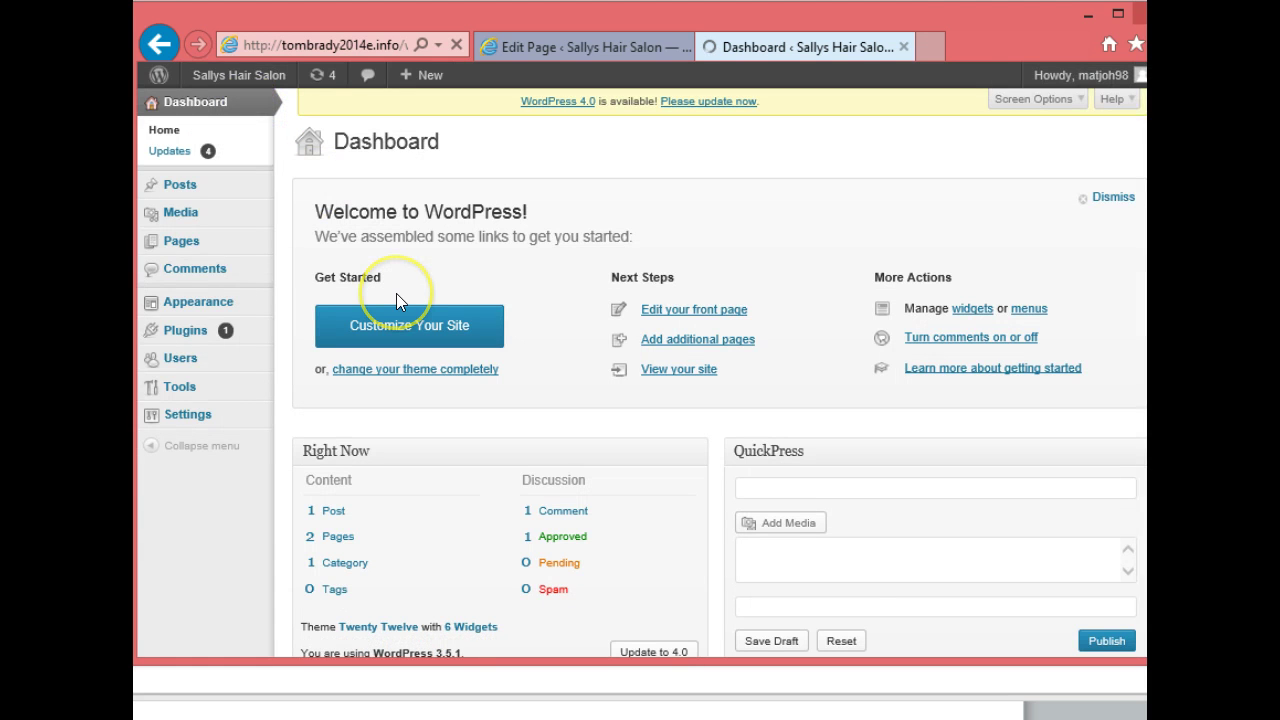
click(1074, 104)
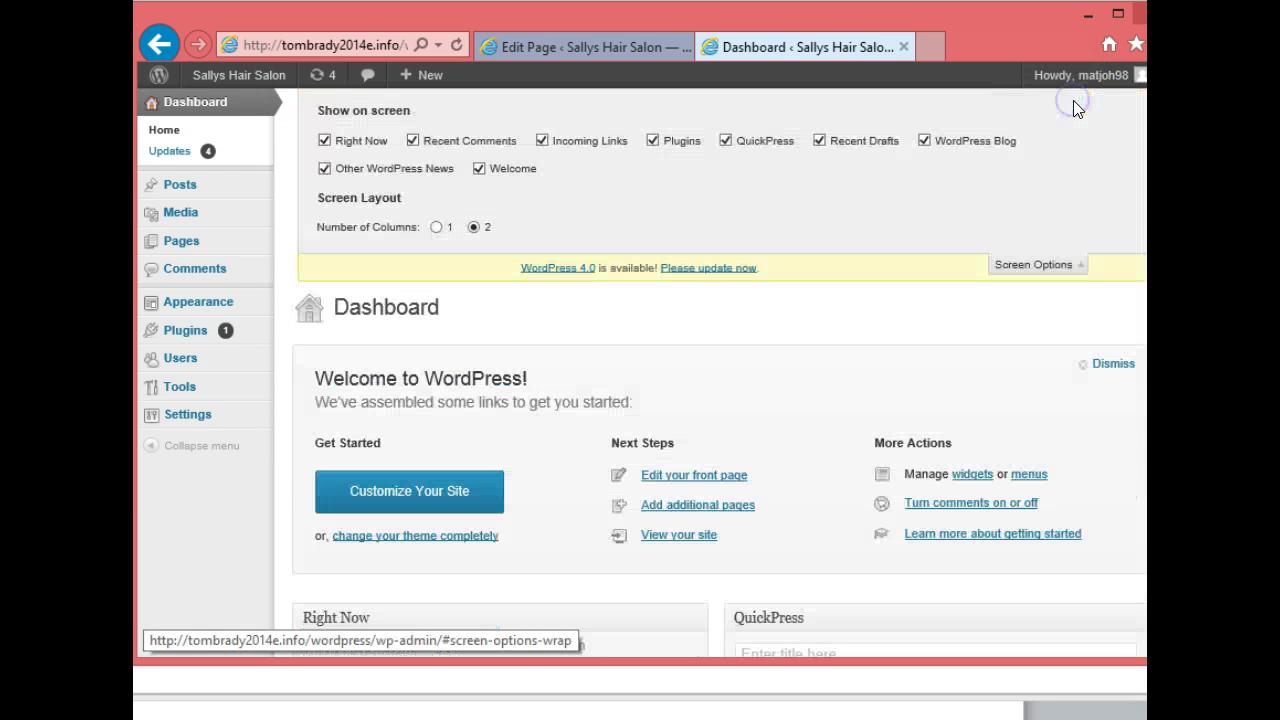
Uncheck every dashboard box except Welcome, from WordPress Blog to Other WordPress News.
click(925, 141)
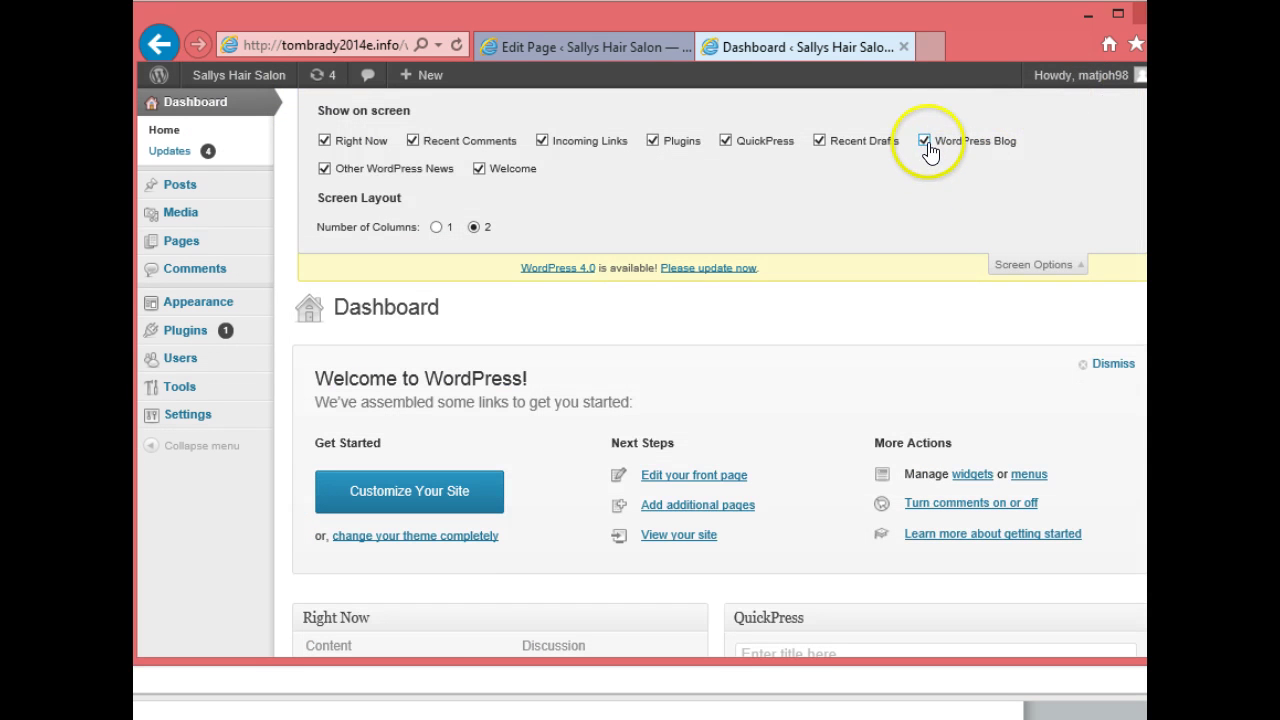
click(820, 141)
click(725, 141)
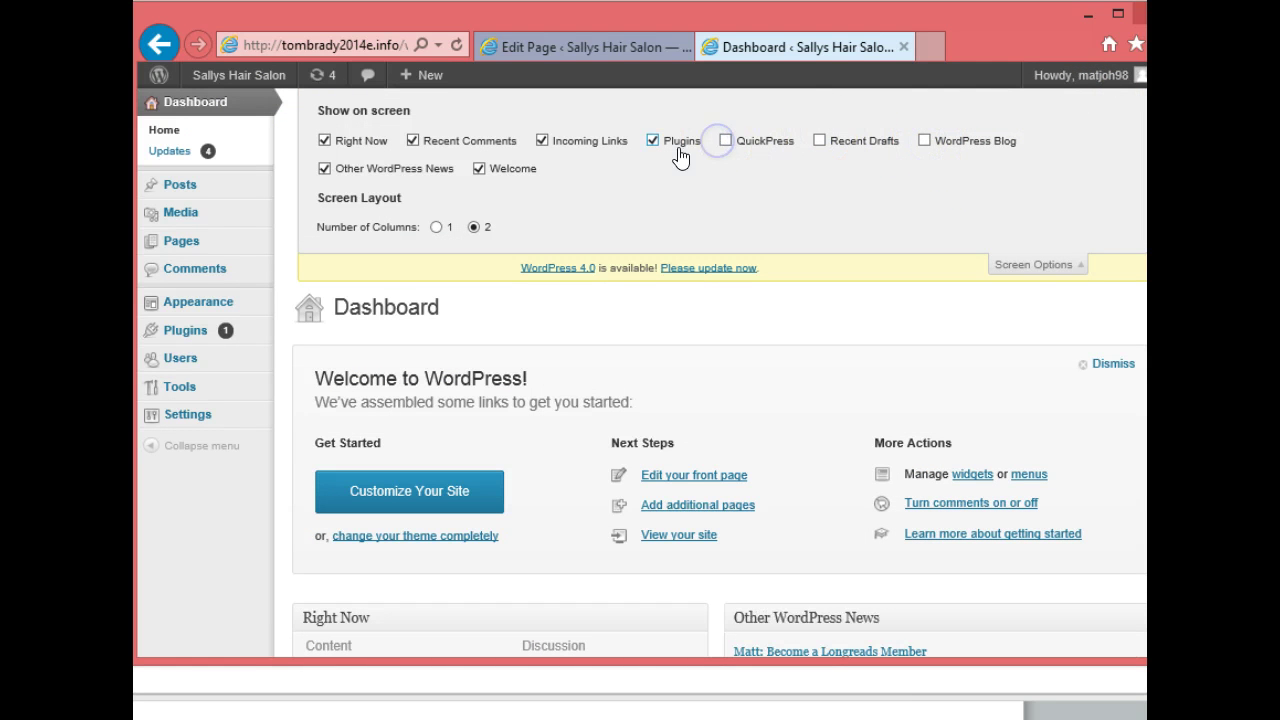
click(652, 141)
click(542, 141)
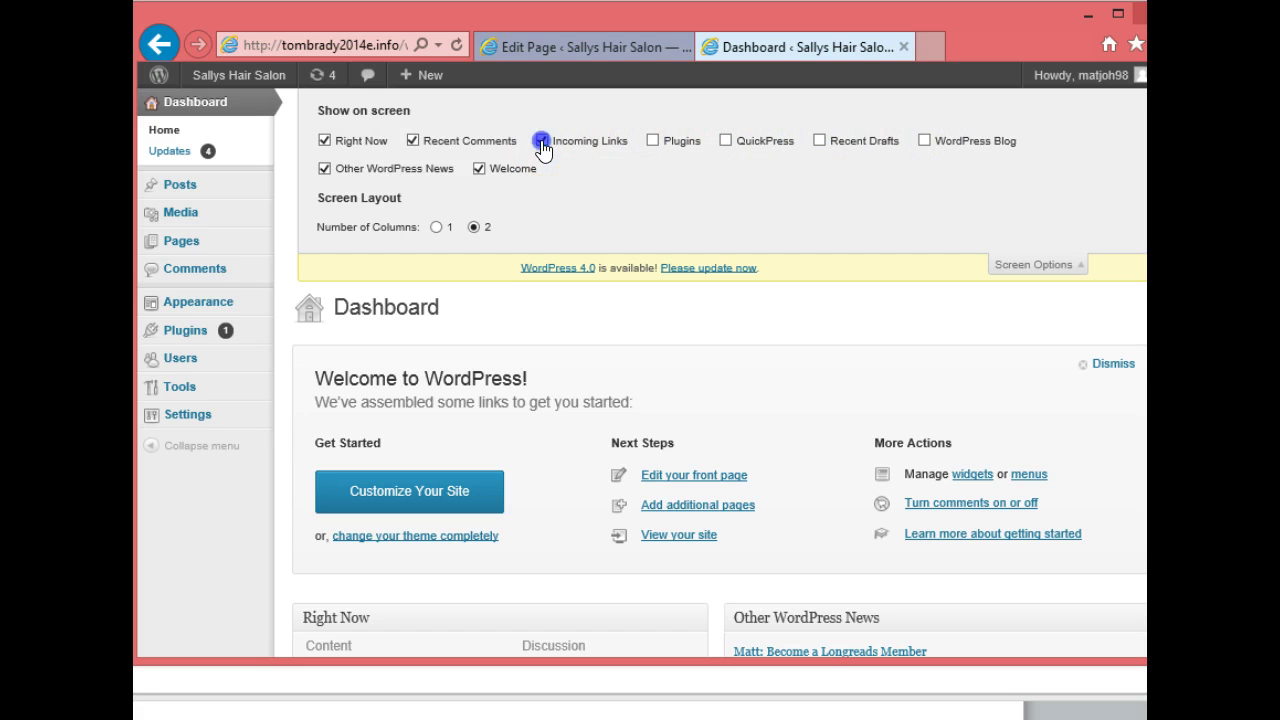
click(413, 141)
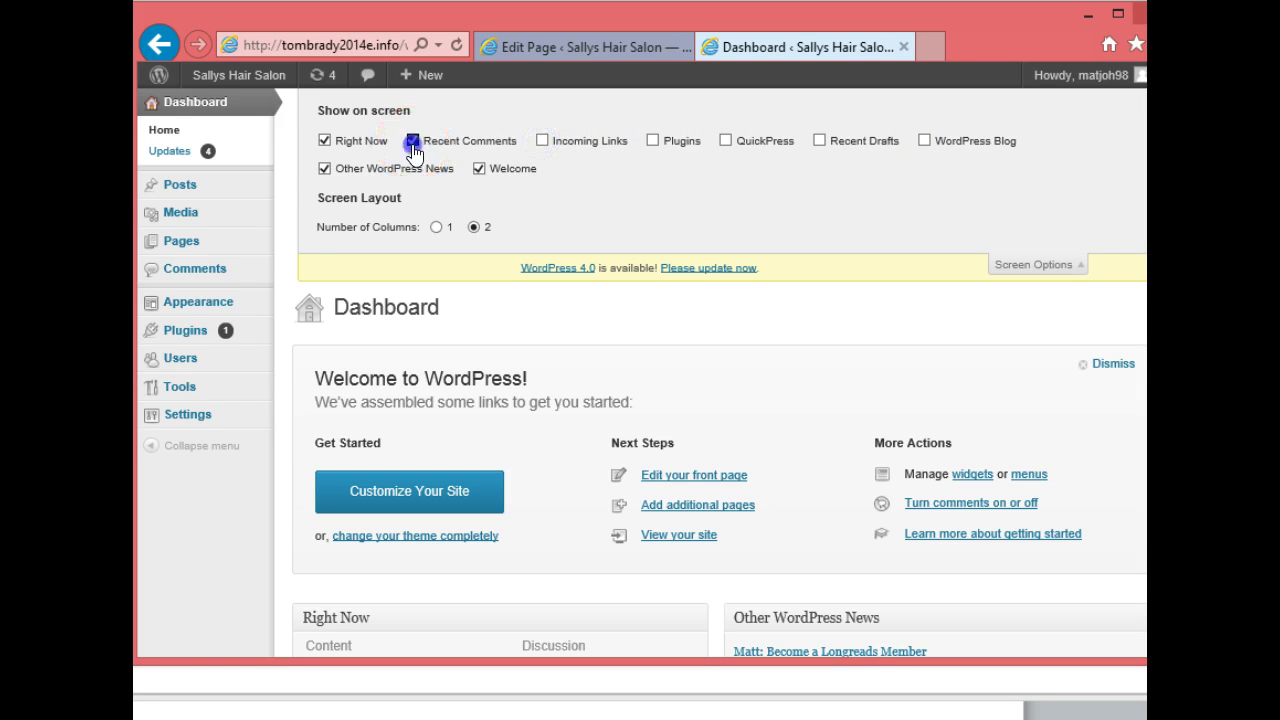
click(323, 141)
click(325, 169)
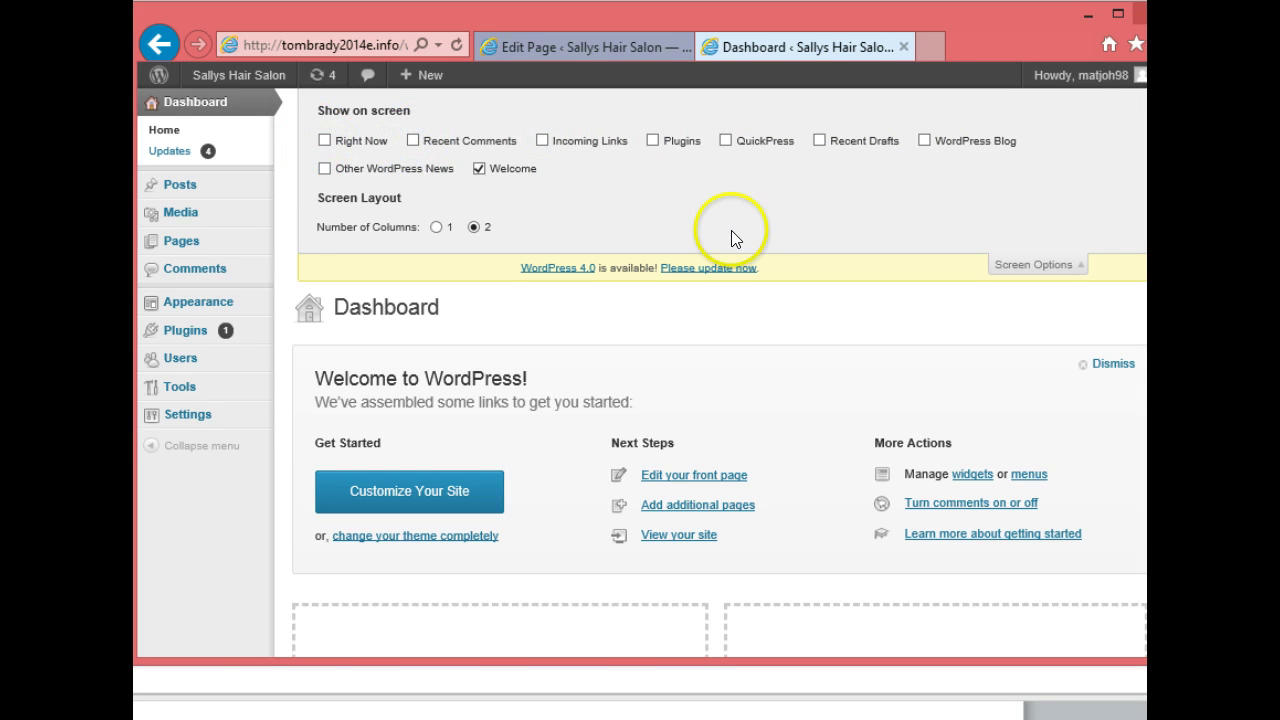
click(1064, 262)
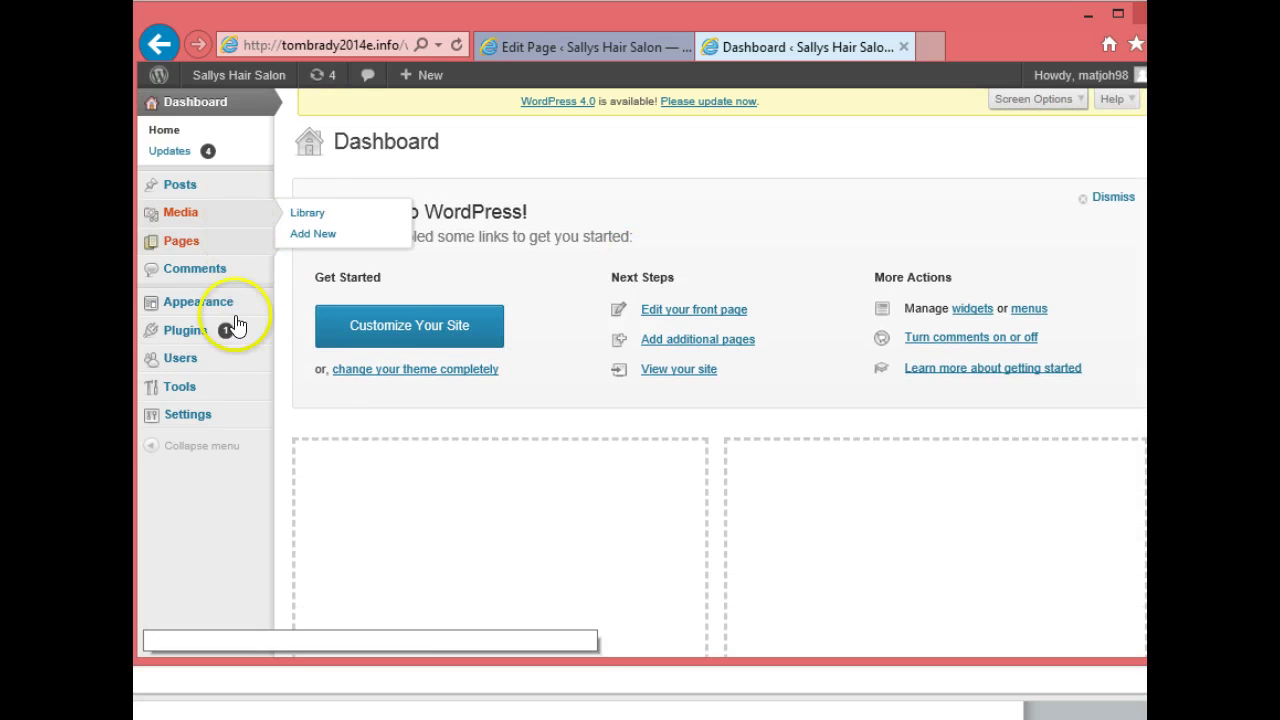
mouse_move(219, 314)
mouse_move(200, 420)
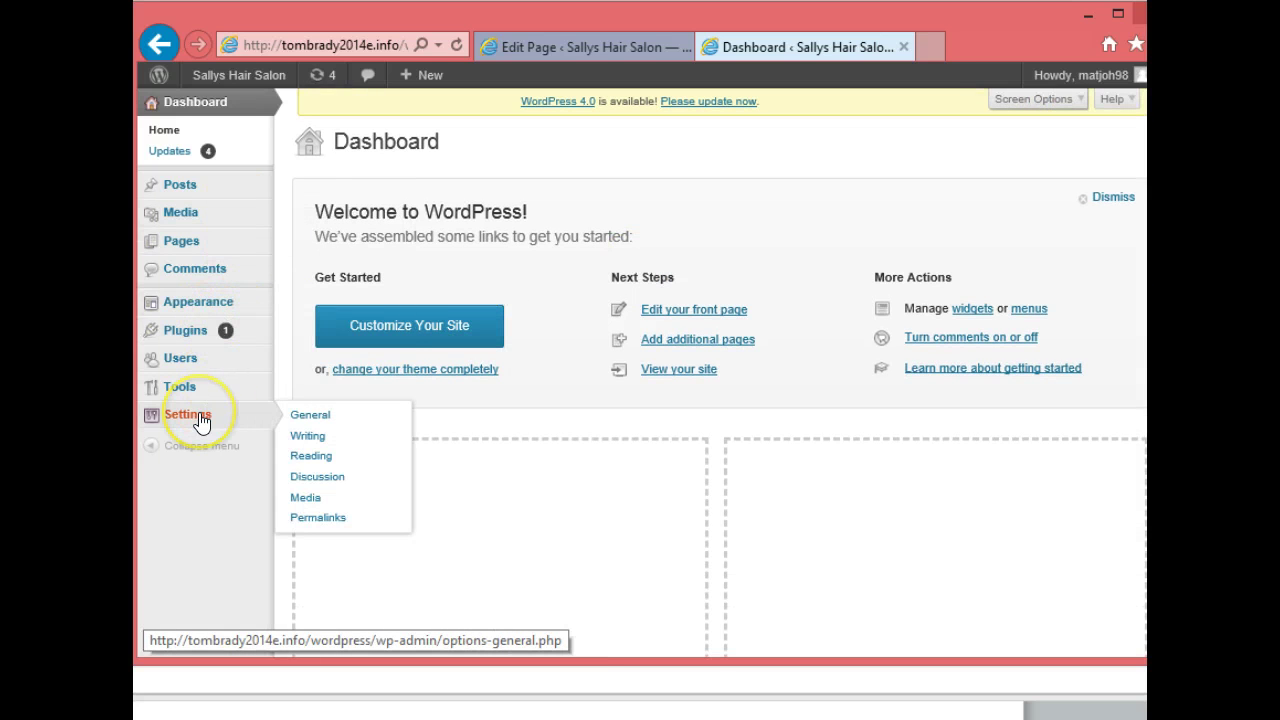